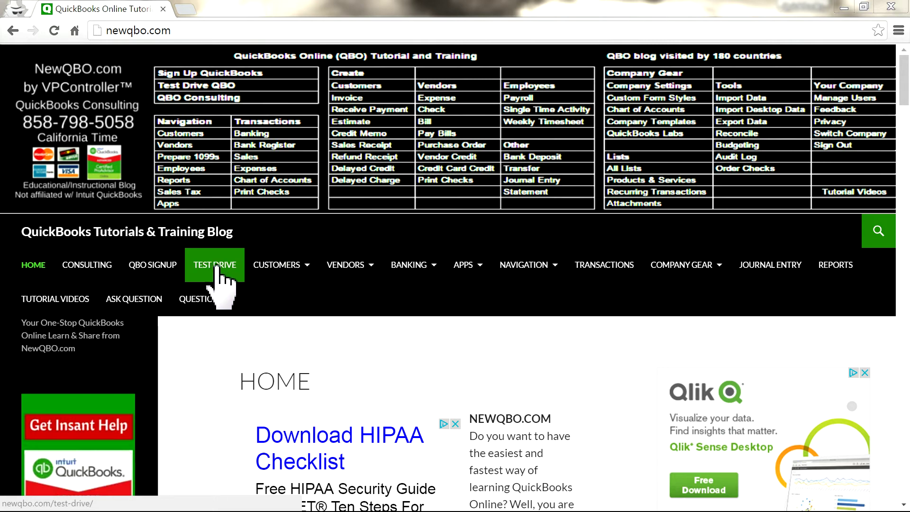
- Open the blog's Test Drive page and go to the list of QuickBooks Online demo links by country
{"action": "left_click", "coordinate": [217, 270]}
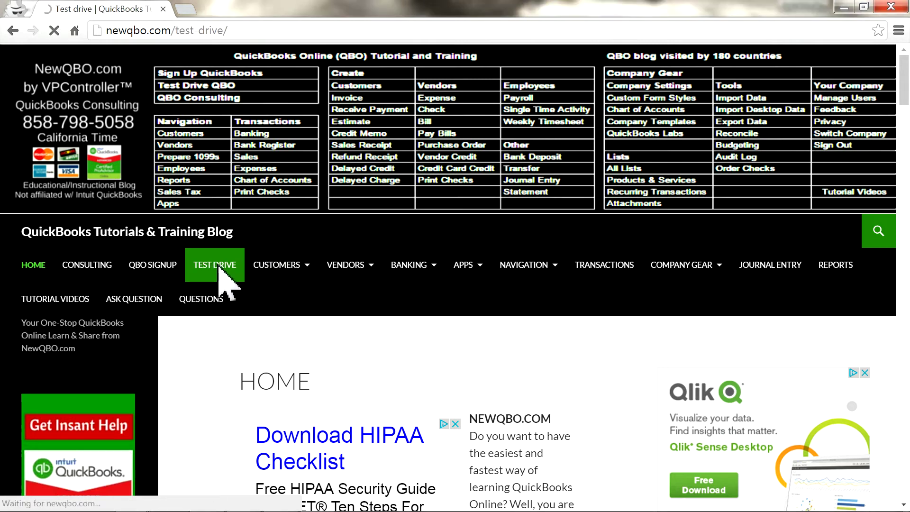
{"action": "mouse_move", "coordinate": [280, 264]}
{"action": "mouse_move", "coordinate": [331, 299]}
{"action": "scroll", "coordinate": [595, 372], "scroll_direction": "down", "scroll_amount": 7}
{"action": "scroll", "coordinate": [589, 365], "scroll_direction": "down", "scroll_amount": 3}
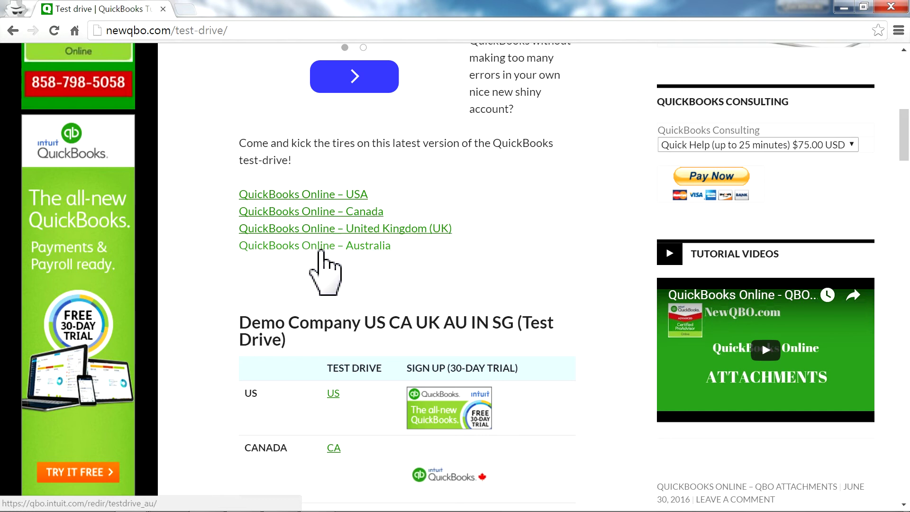
- Examine the demo company table with its test-drive and 30-day trial sign-up options for each country
{"action": "scroll", "coordinate": [540, 299], "scroll_direction": "down", "scroll_amount": 3}
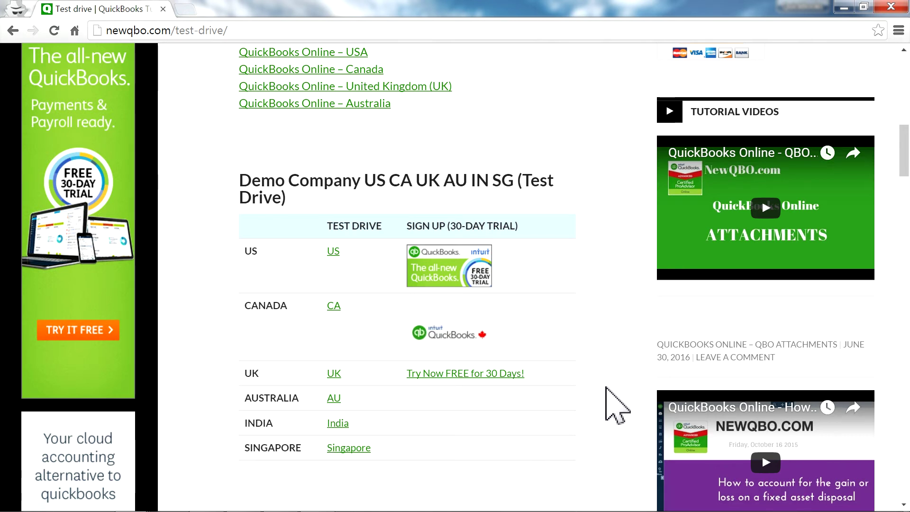
{"action": "scroll", "coordinate": [607, 387], "scroll_direction": "up", "scroll_amount": 1}
{"action": "scroll", "coordinate": [607, 387], "scroll_direction": "up", "scroll_amount": 1}
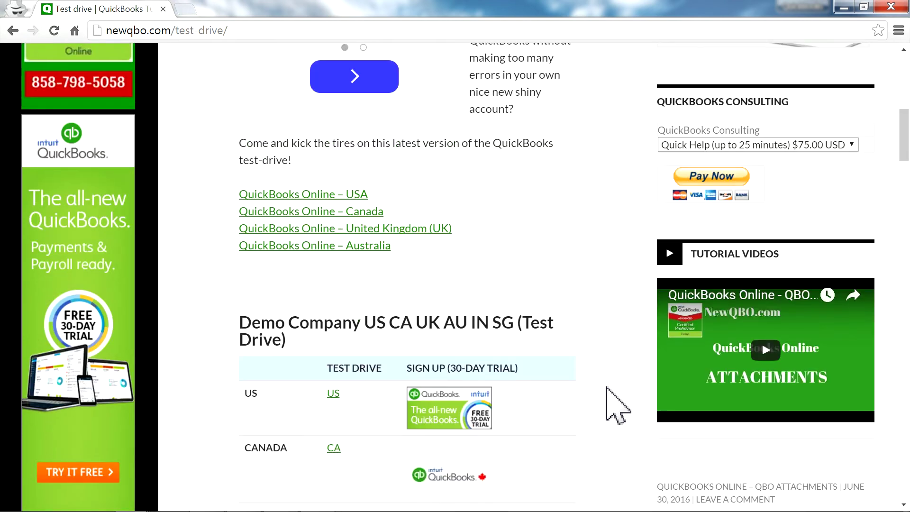
{"action": "scroll", "coordinate": [606, 387], "scroll_direction": "down", "scroll_amount": 2}
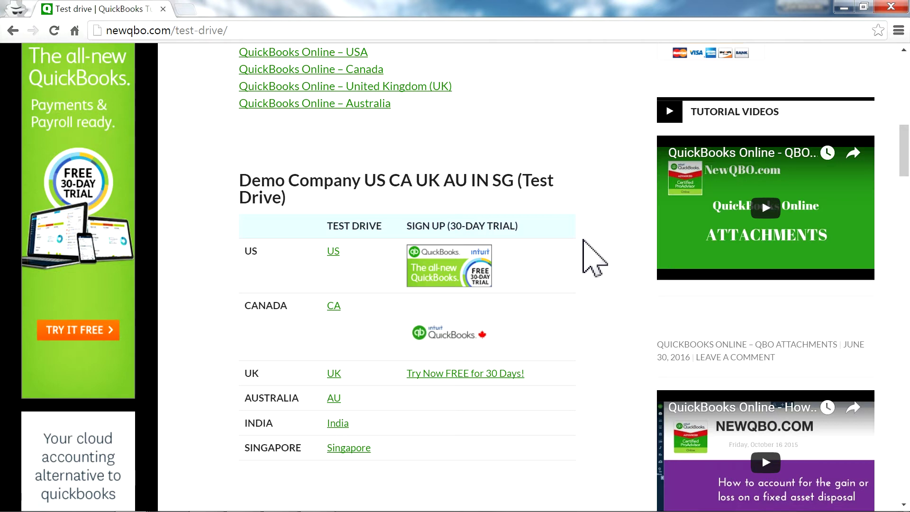
{"action": "scroll", "coordinate": [579, 240], "scroll_direction": "up", "scroll_amount": 1}
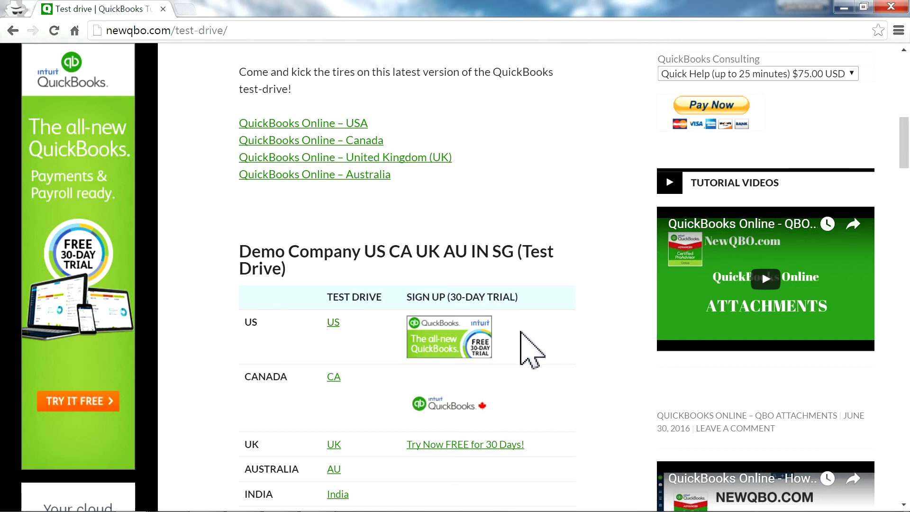
{"action": "scroll", "coordinate": [595, 367], "scroll_direction": "down", "scroll_amount": 2}
{"action": "scroll", "coordinate": [595, 365], "scroll_direction": "down", "scroll_amount": 1}
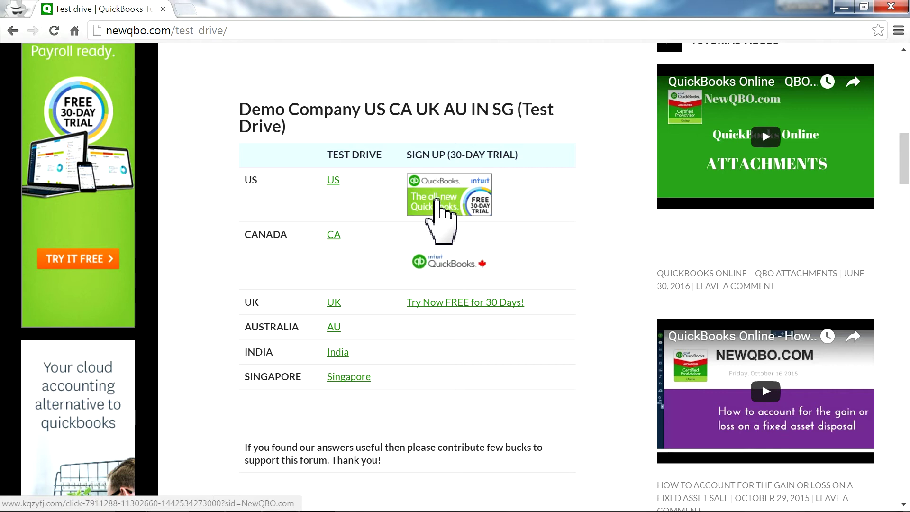
{"action": "scroll", "coordinate": [493, 199], "scroll_direction": "up", "scroll_amount": 3}
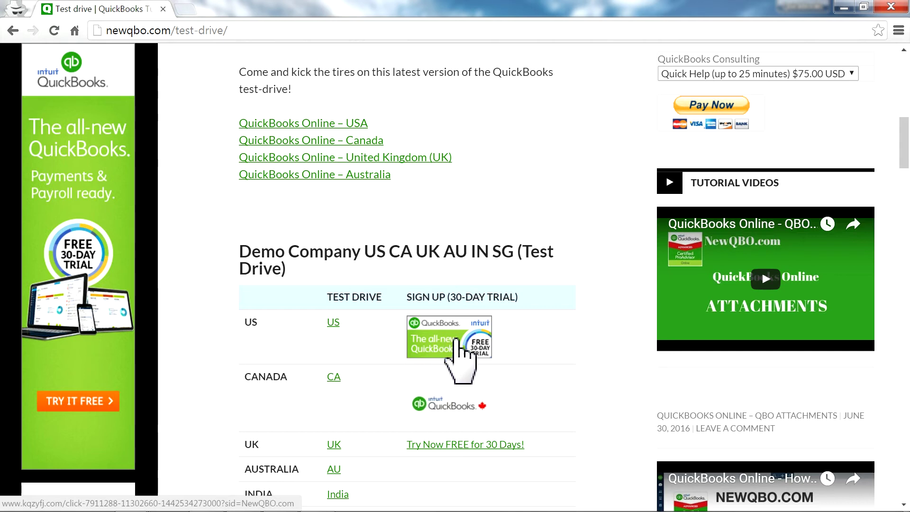
- View the US 30-day trial plans and the limited-time discount offer, examining the monthly price of QuickBooks Online Plus
{"action": "left_click", "coordinate": [437, 338]}
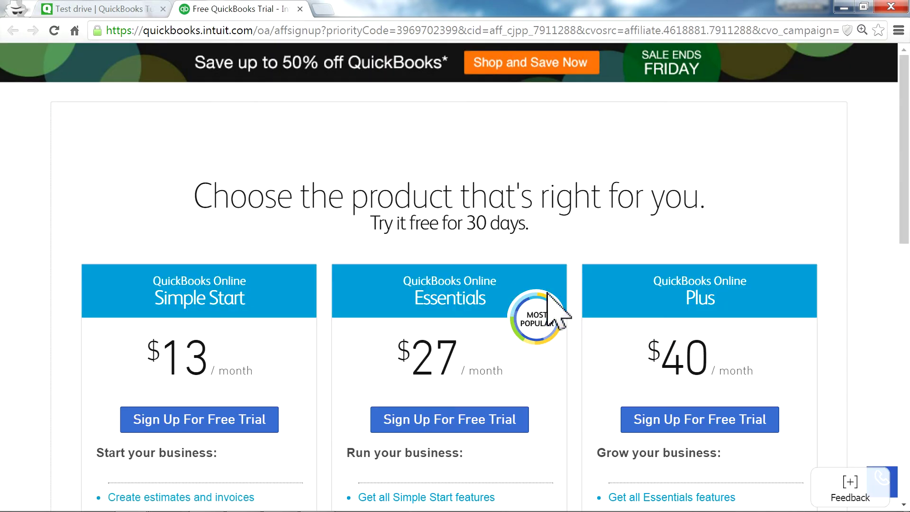
{"action": "left_click_drag", "start_coordinate": [667, 363], "coordinate": [709, 362]}
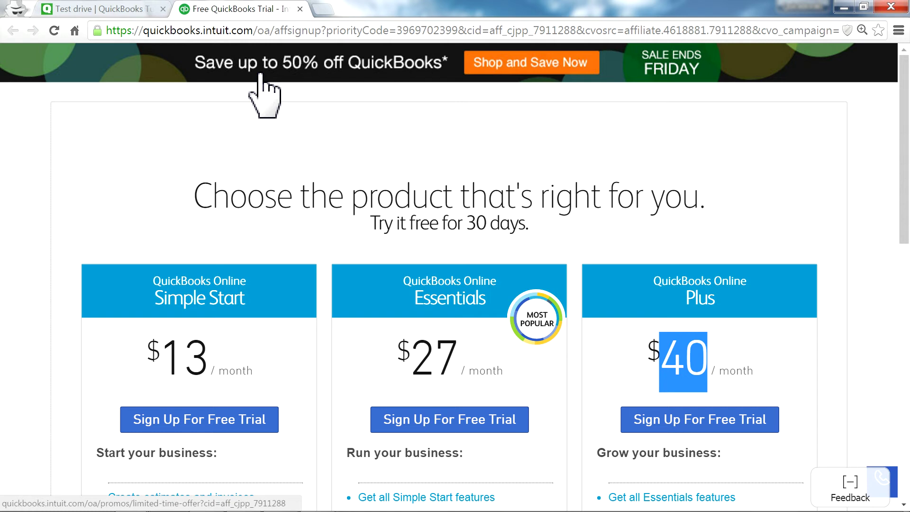
{"action": "left_click", "coordinate": [668, 65]}
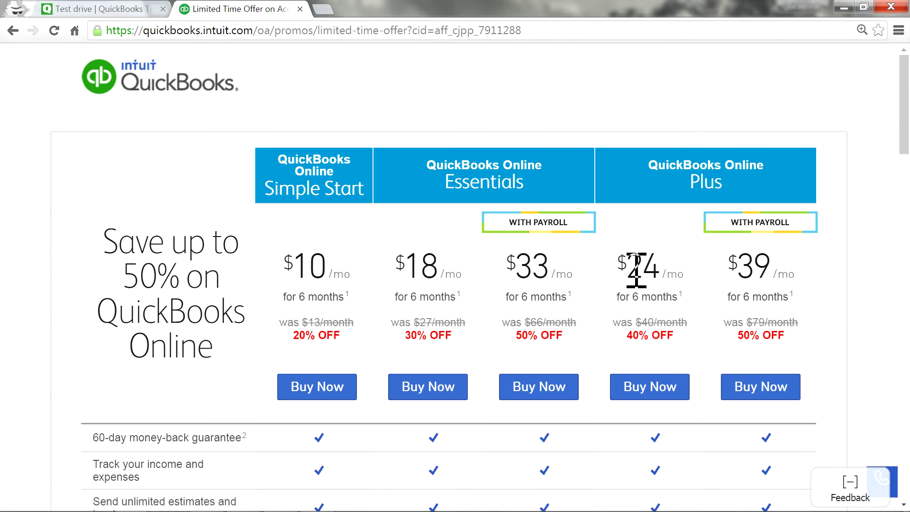
{"action": "left_click_drag", "start_coordinate": [636, 269], "coordinate": [685, 268]}
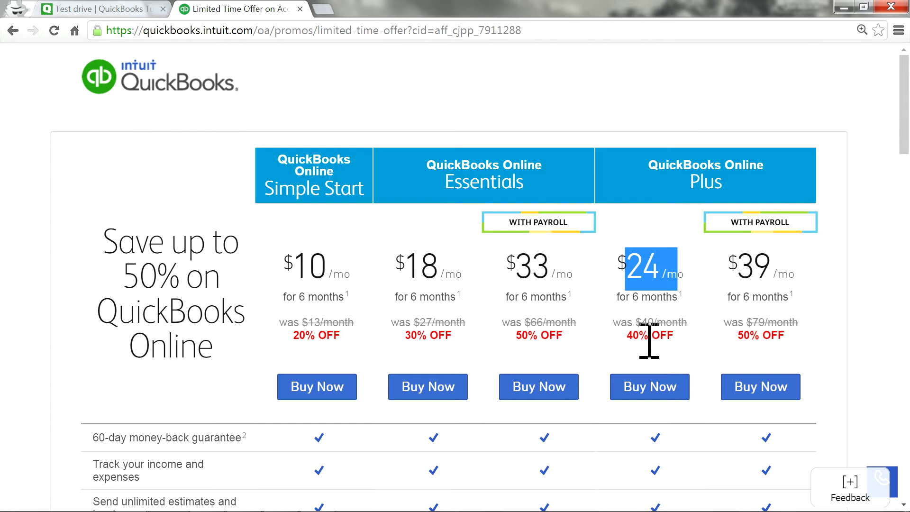
{"action": "left_click", "coordinate": [642, 320]}
{"action": "left_click_drag", "start_coordinate": [642, 320], "coordinate": [613, 322]}
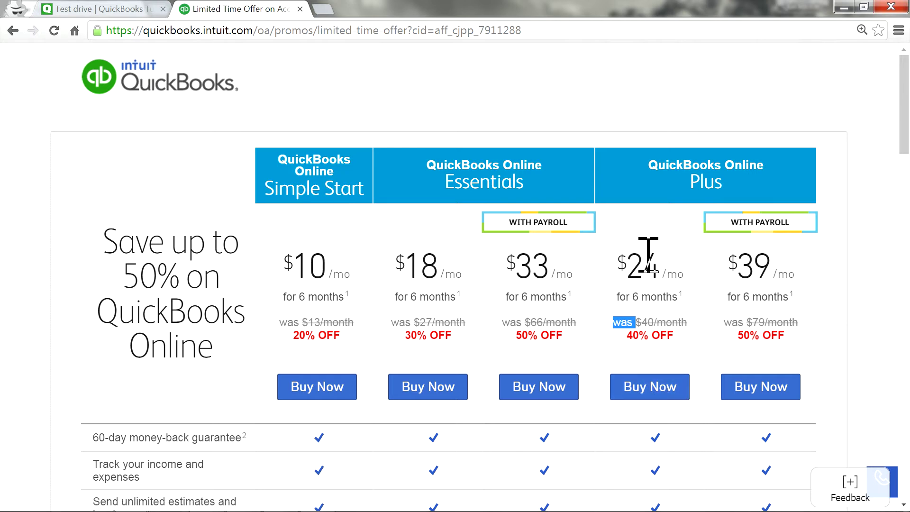
- Return to the Test Drive page, launch the QuickBooks Online USA demo and submit the security verification code
{"action": "left_click", "coordinate": [84, 6]}
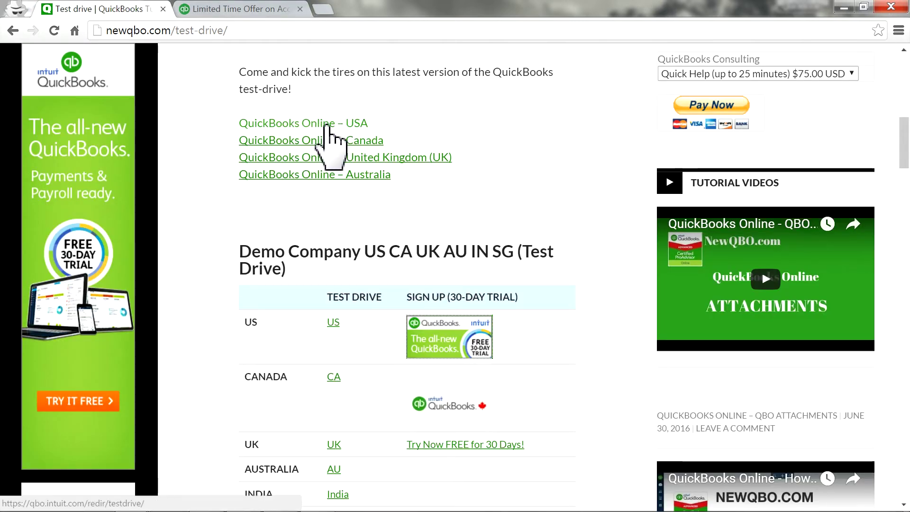
{"action": "left_click", "coordinate": [325, 123]}
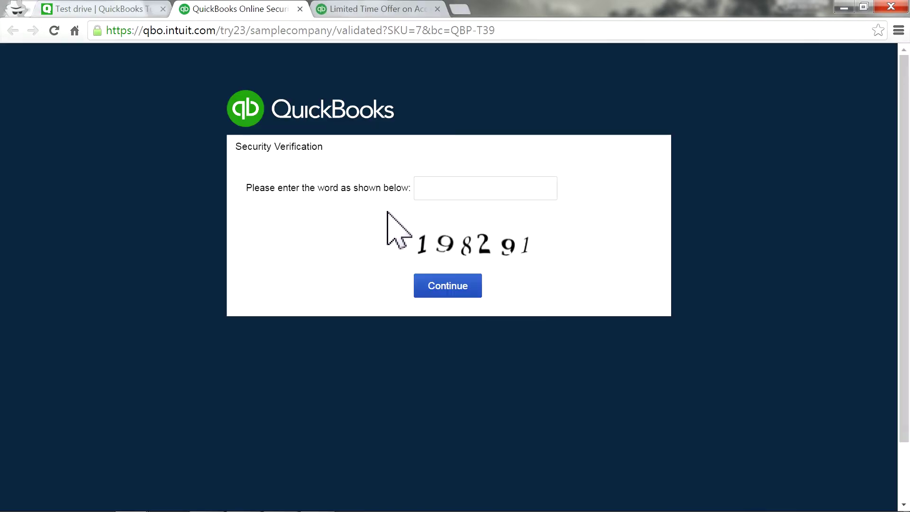
{"action": "left_click", "coordinate": [447, 187]}
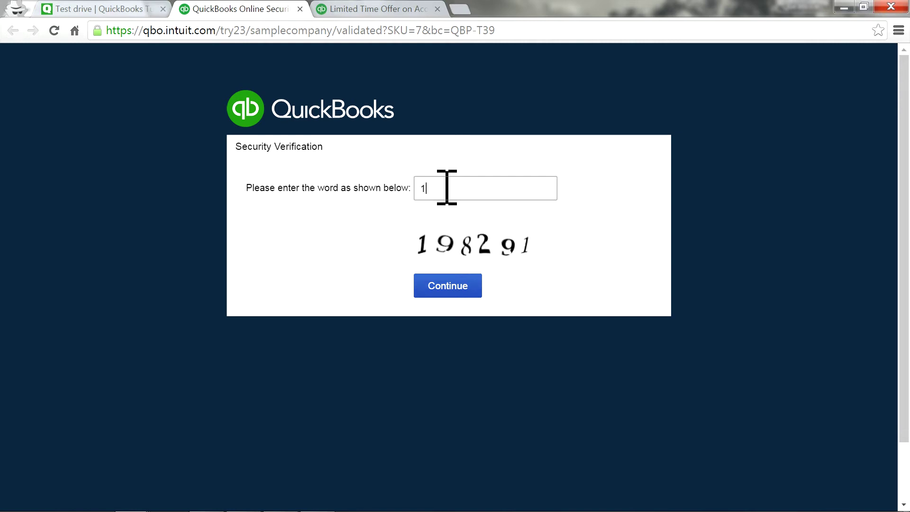
{"action": "type", "text": "198291"}
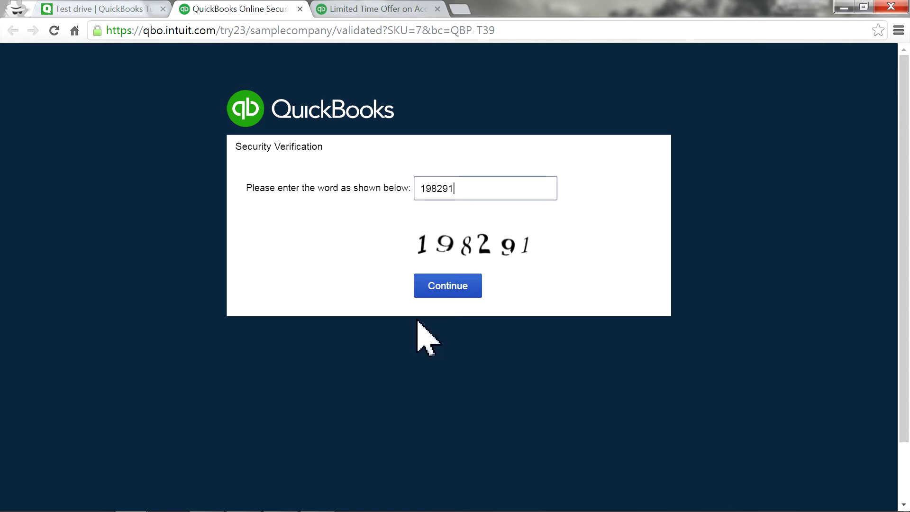
{"action": "left_click", "coordinate": [442, 287]}
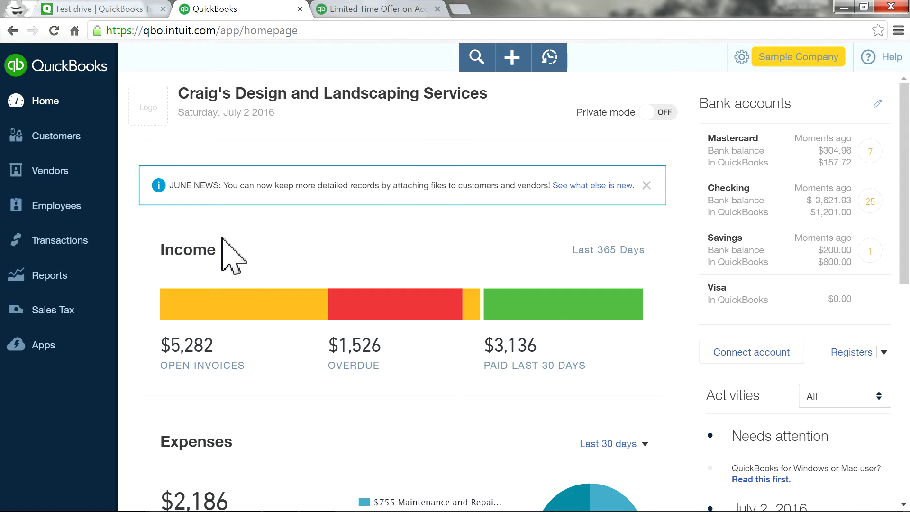
- Open the Banking transactions, dismiss the recognized-items message and show the Checking account's items for review
{"action": "left_click", "coordinate": [47, 244]}
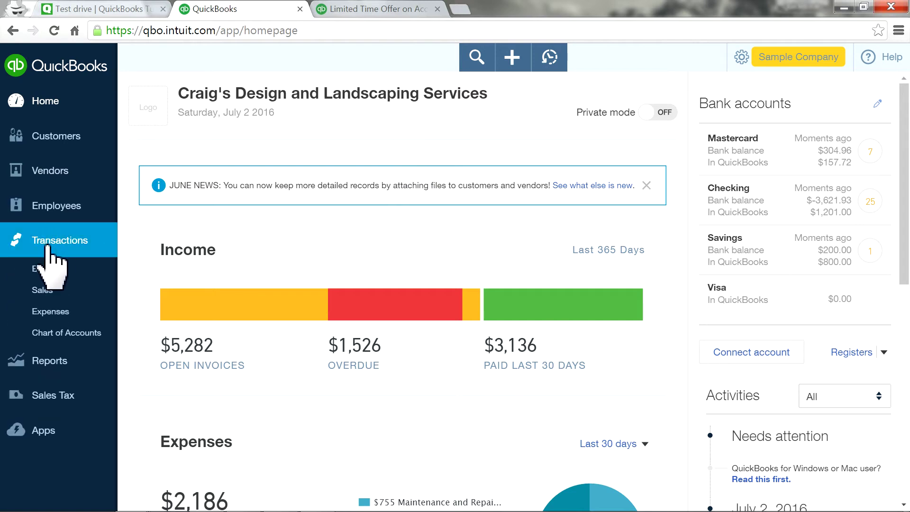
{"action": "left_click", "coordinate": [58, 269]}
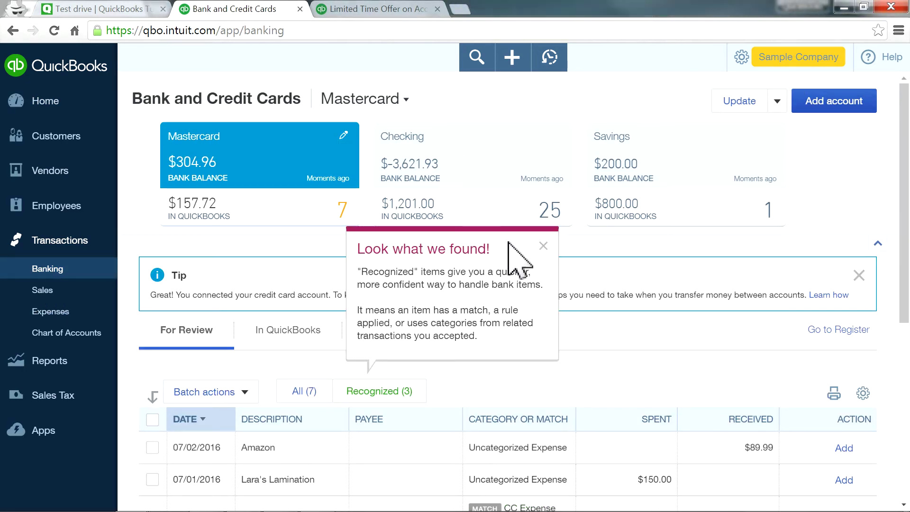
{"action": "left_click", "coordinate": [543, 246]}
{"action": "left_click", "coordinate": [488, 177]}
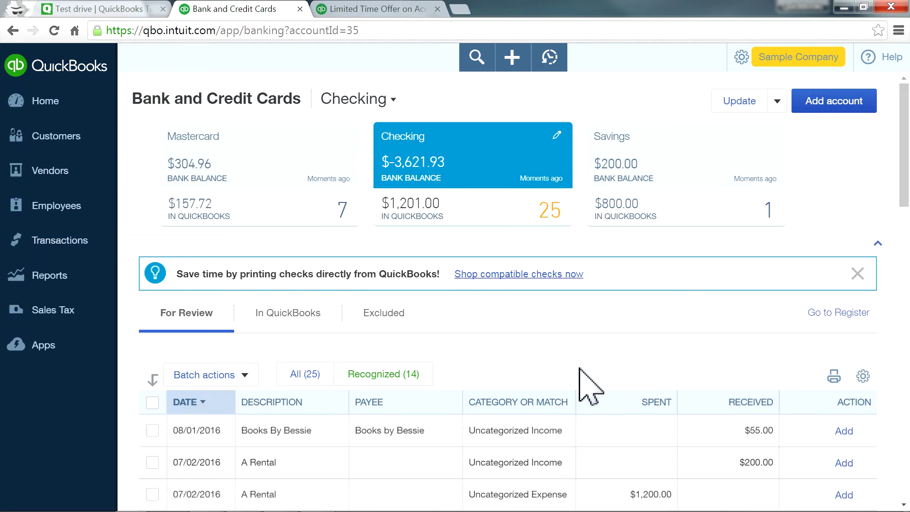
- Expand the 07/02/2016 A Rental deposit among the items for review, examine its payee and category options, and close it
{"action": "scroll", "coordinate": [603, 386], "scroll_direction": "down", "scroll_amount": 2}
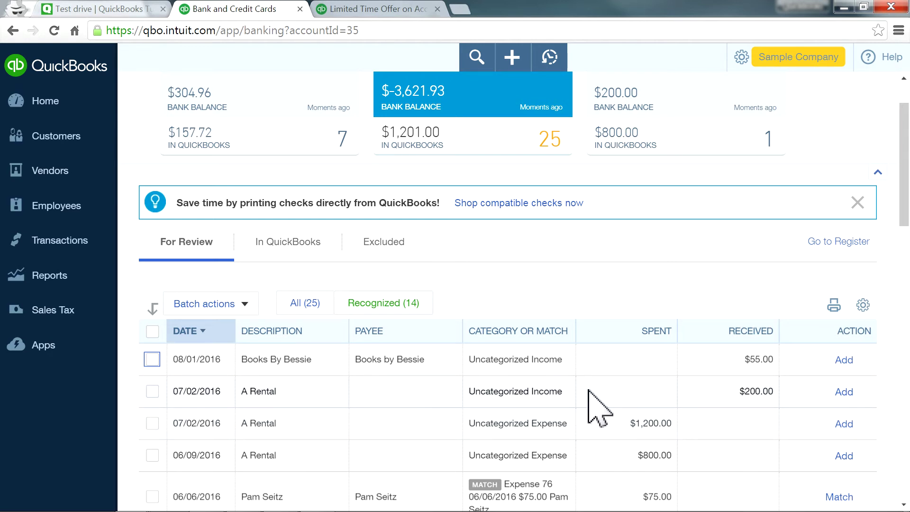
{"action": "left_click", "coordinate": [612, 391]}
{"action": "left_click_drag", "start_coordinate": [464, 458], "coordinate": [348, 458]}
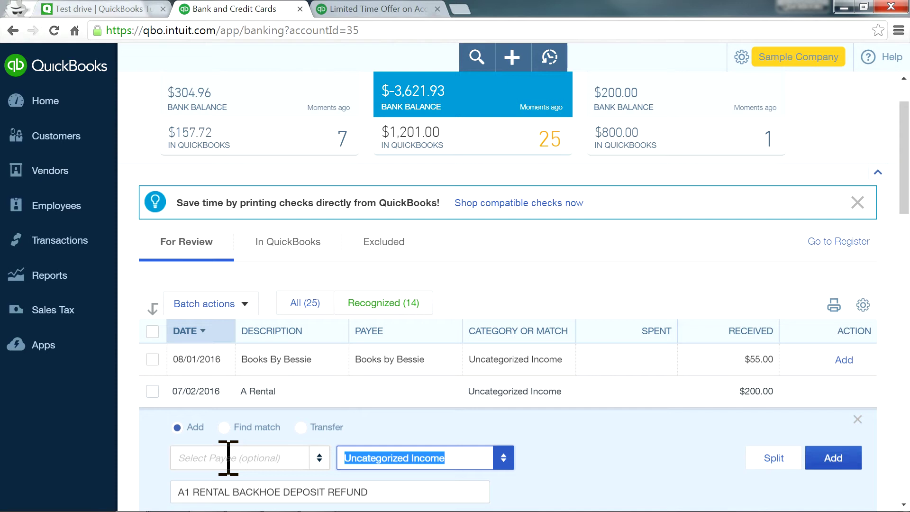
{"action": "left_click", "coordinate": [615, 417]}
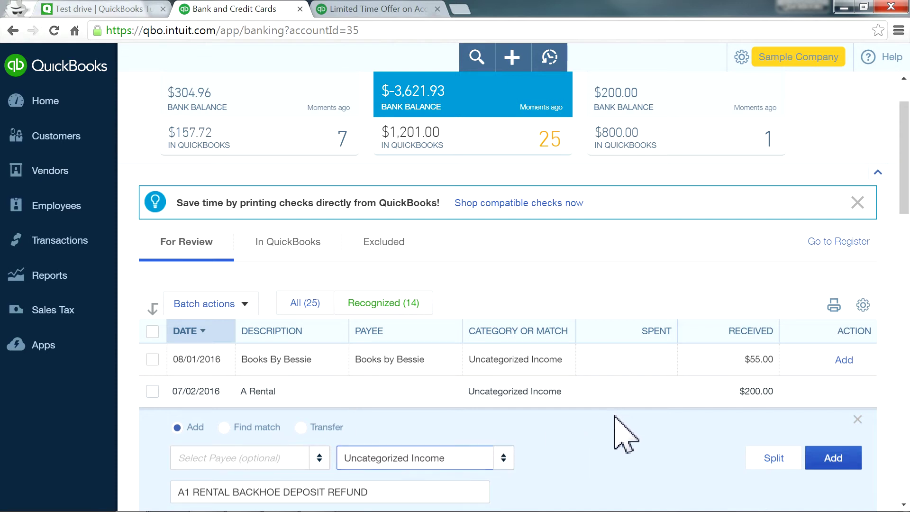
{"action": "left_click", "coordinate": [858, 419]}
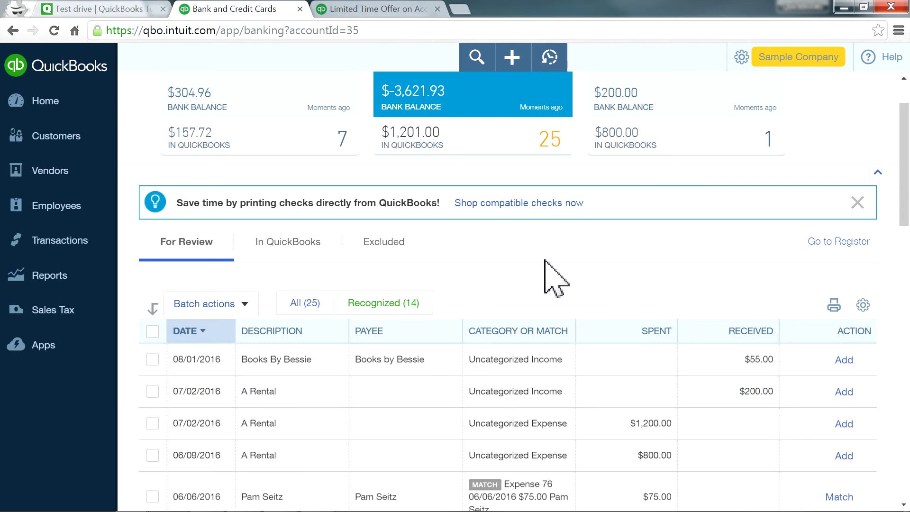
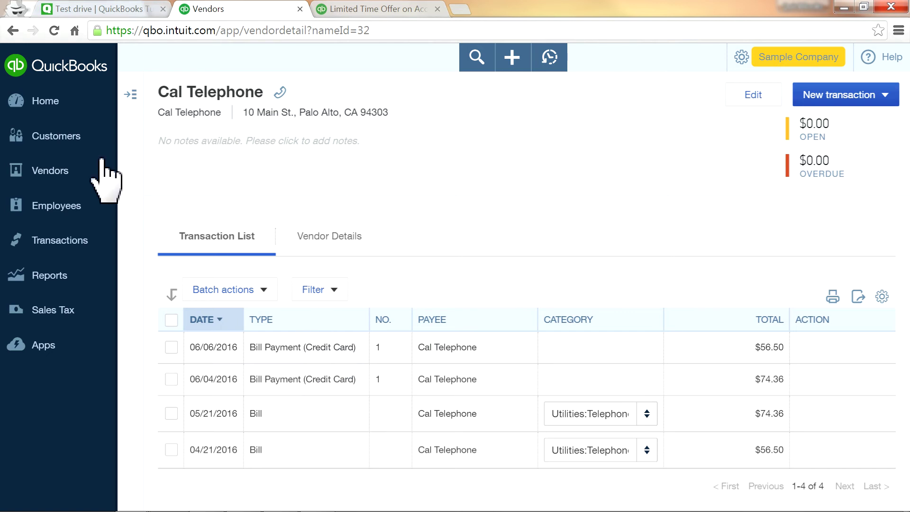
- Go to the vendor list, start a new Vendor Credit and choose Cal Telephone as the vendor
{"action": "left_click", "coordinate": [47, 170]}
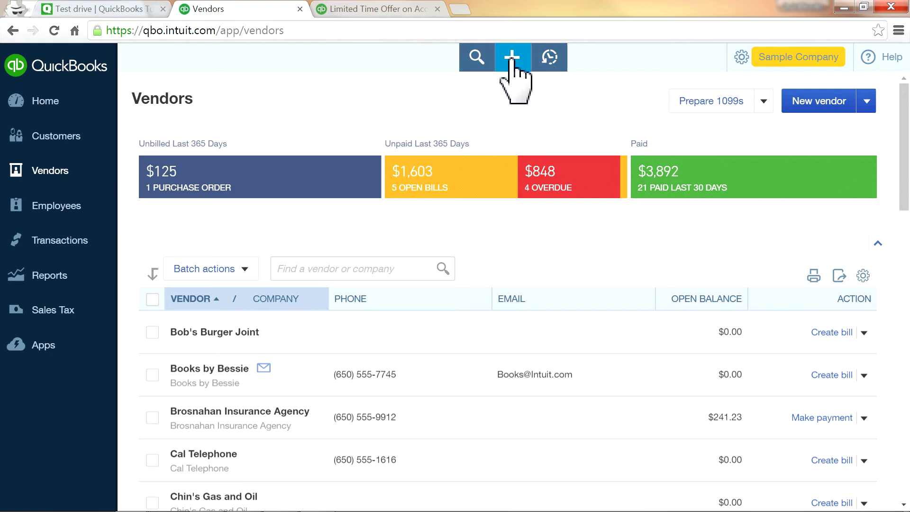
{"action": "left_click", "coordinate": [512, 60]}
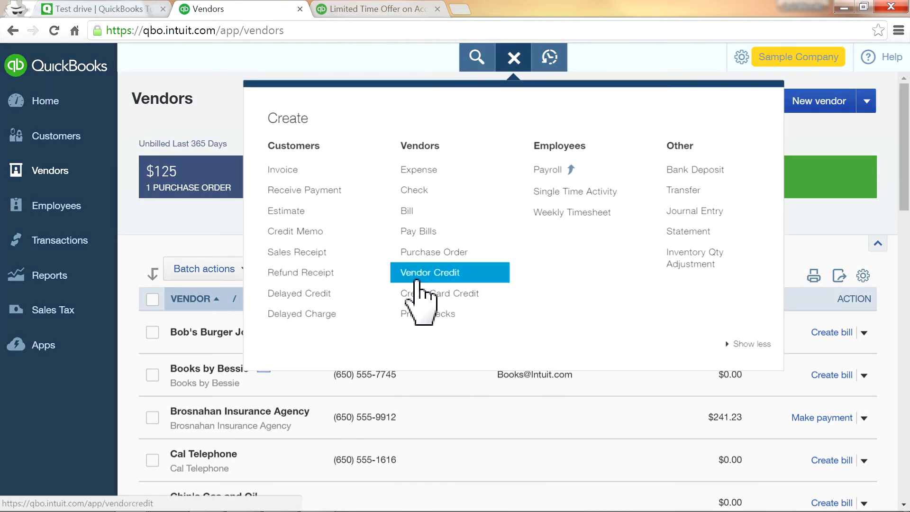
{"action": "left_click", "coordinate": [476, 276]}
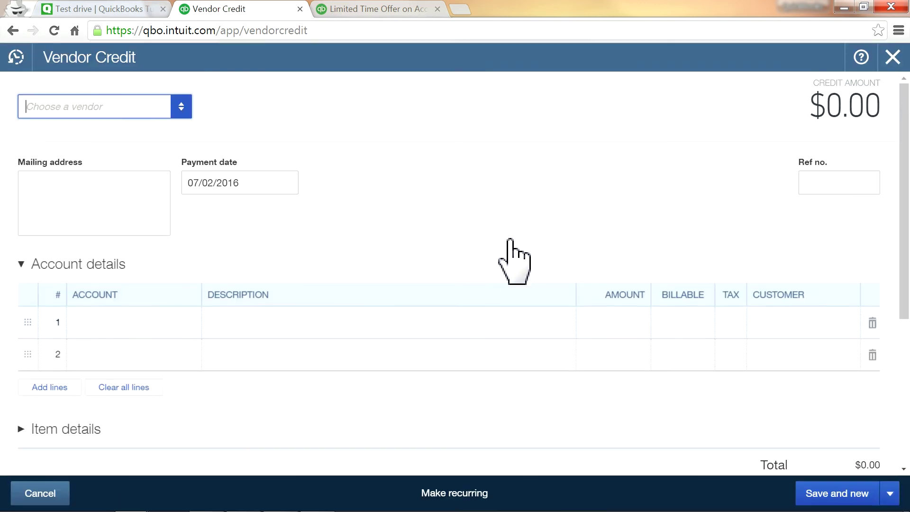
{"action": "left_click", "coordinate": [180, 109]}
{"action": "left_click", "coordinate": [76, 233]}
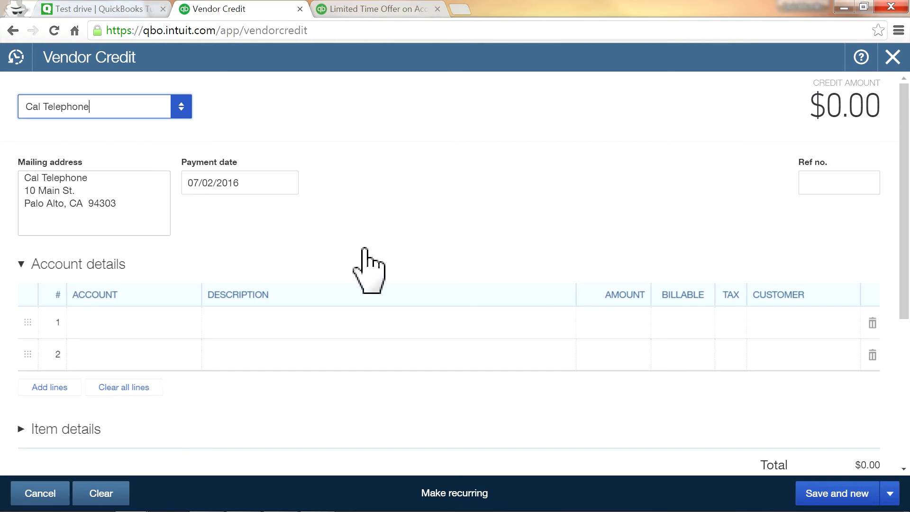
- Fill the vendor credit's first account line with the Utilities:Telephone account and an amount of 100.00
{"action": "left_click", "coordinate": [138, 322]}
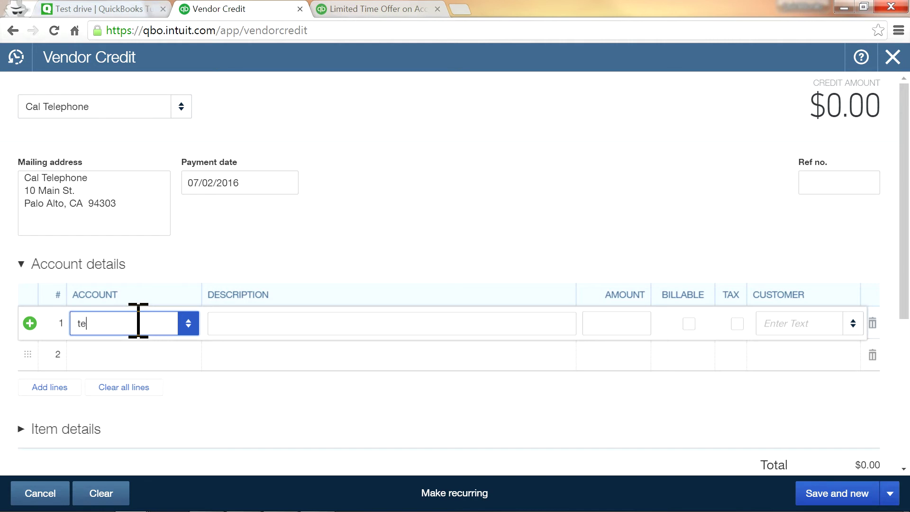
{"action": "type", "text": "tele"}
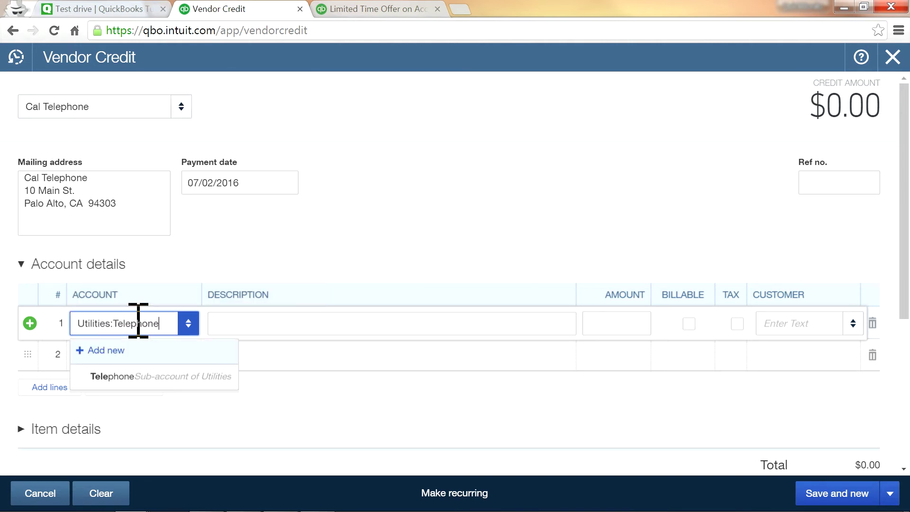
{"action": "left_click", "coordinate": [147, 376]}
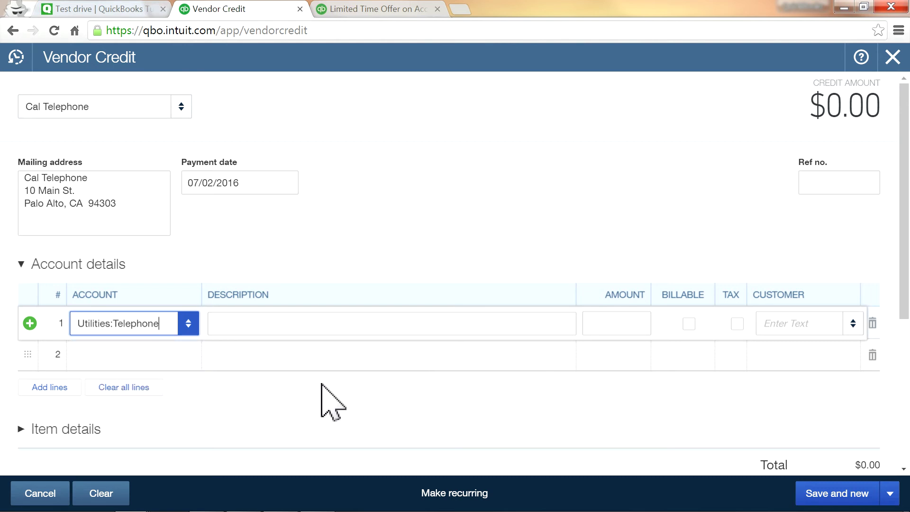
{"action": "left_click", "coordinate": [604, 323]}
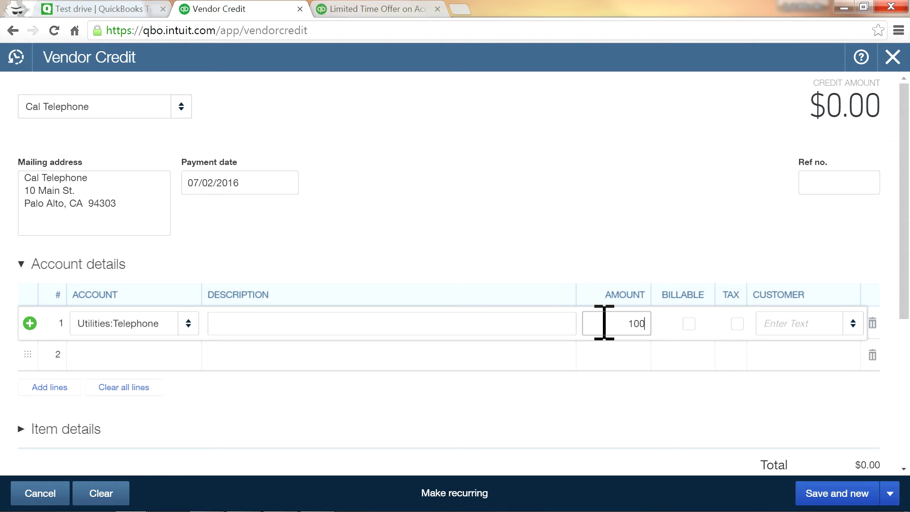
{"action": "type", "text": "100.00"}
{"action": "left_click", "coordinate": [604, 221]}
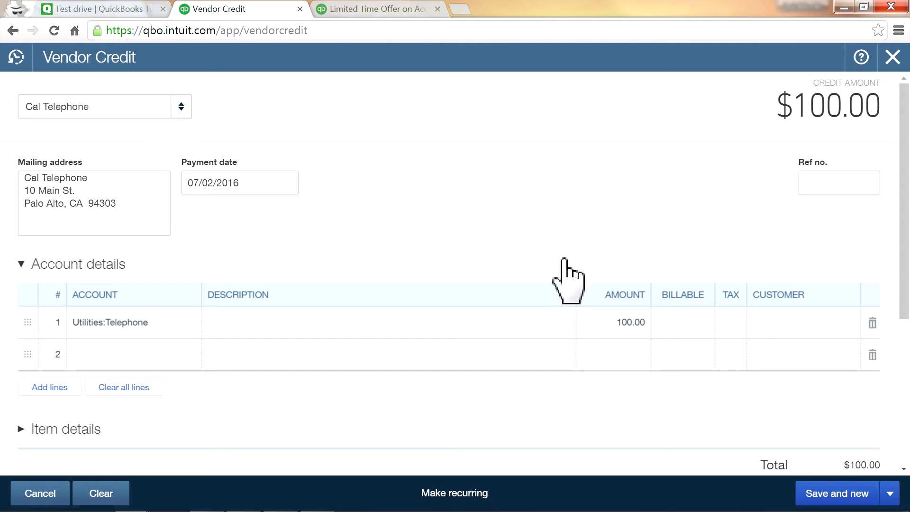
- Describe the telephone line as "refund check chk#123", set the reference number to 123, and save the vendor credit to start another
{"action": "left_click", "coordinate": [299, 327]}
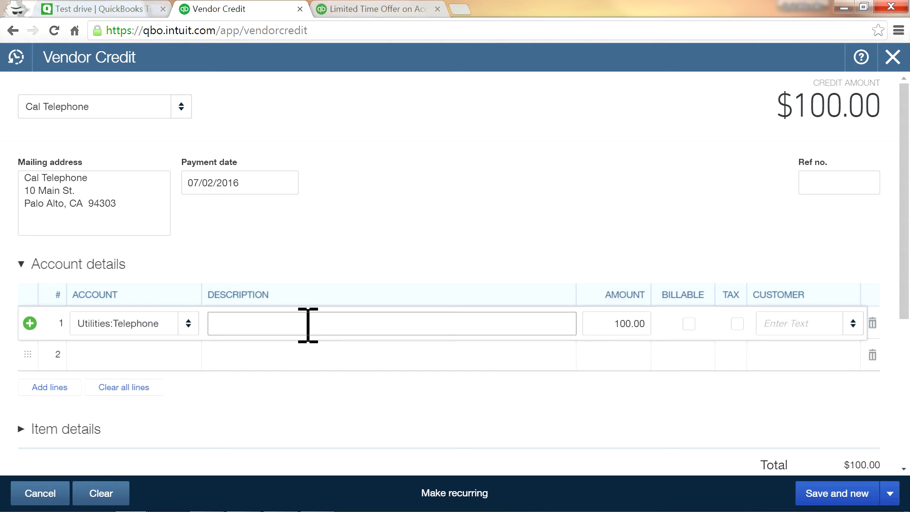
{"action": "type", "text": "re"}
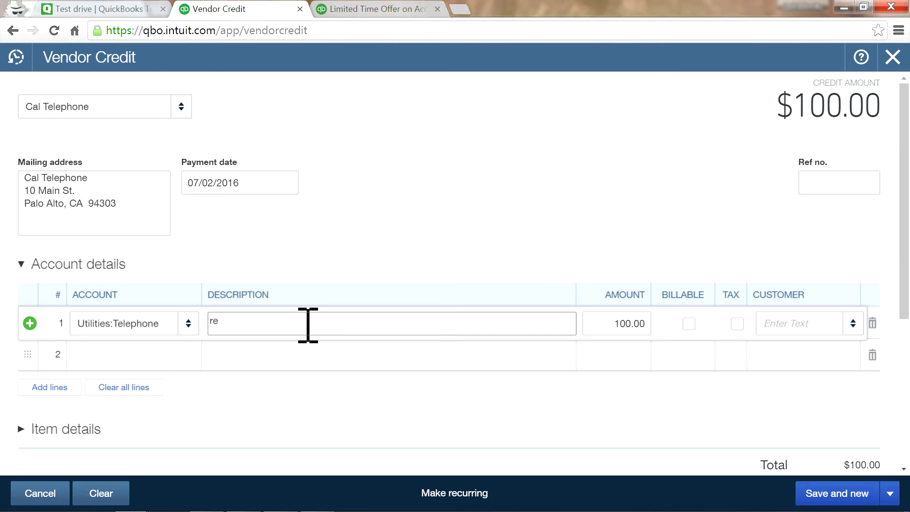
{"action": "type", "text": "fund check chk#123"}
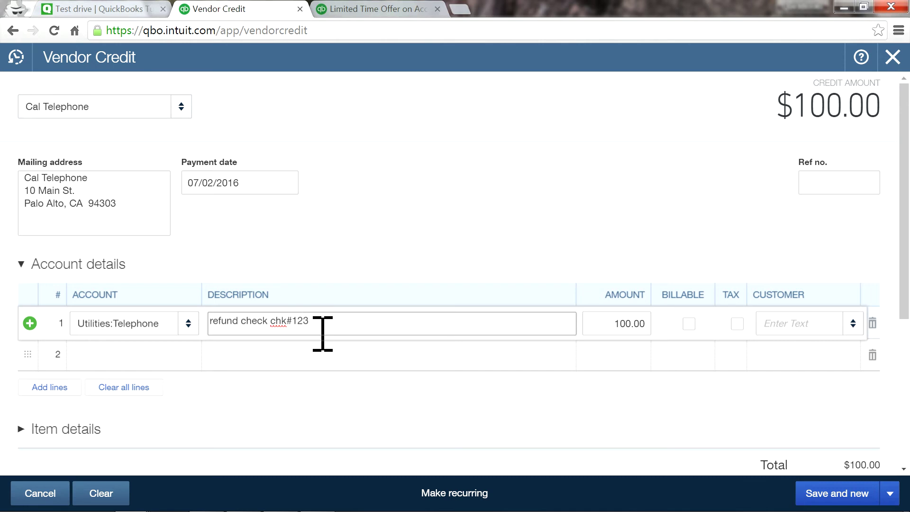
{"action": "left_click", "coordinate": [843, 182]}
{"action": "left_click", "coordinate": [682, 138]}
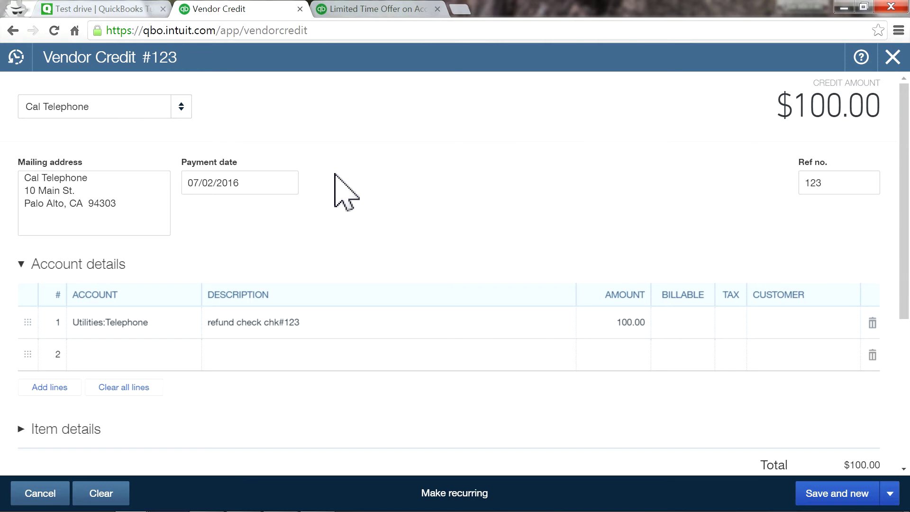
- Fill a vendor credit for Chin's Gas and Oil with a Utilities:Gas and Electric line of 100.00
{"action": "left_click", "coordinate": [180, 106]}
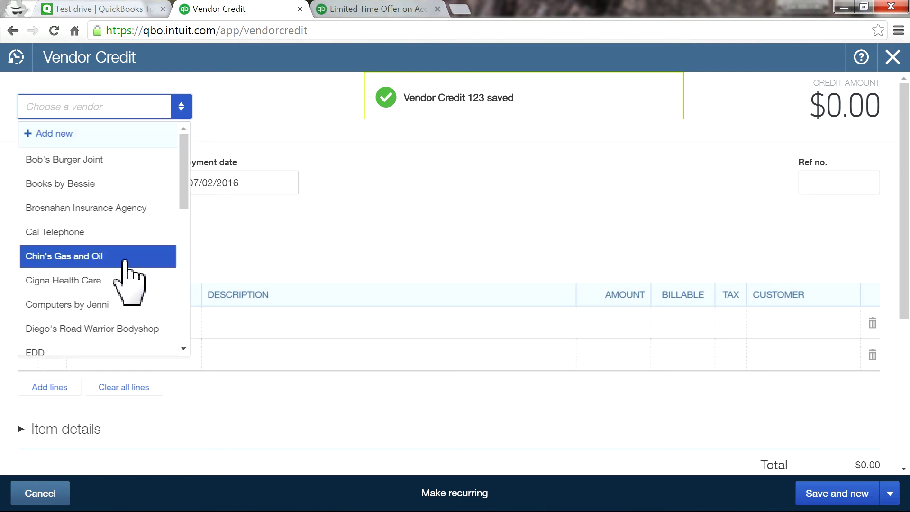
{"action": "left_click", "coordinate": [88, 259]}
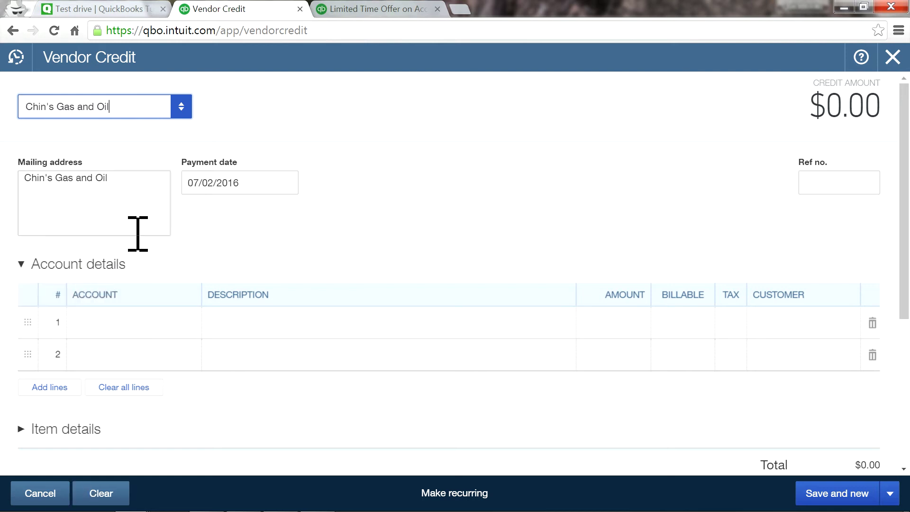
{"action": "left_click", "coordinate": [145, 324]}
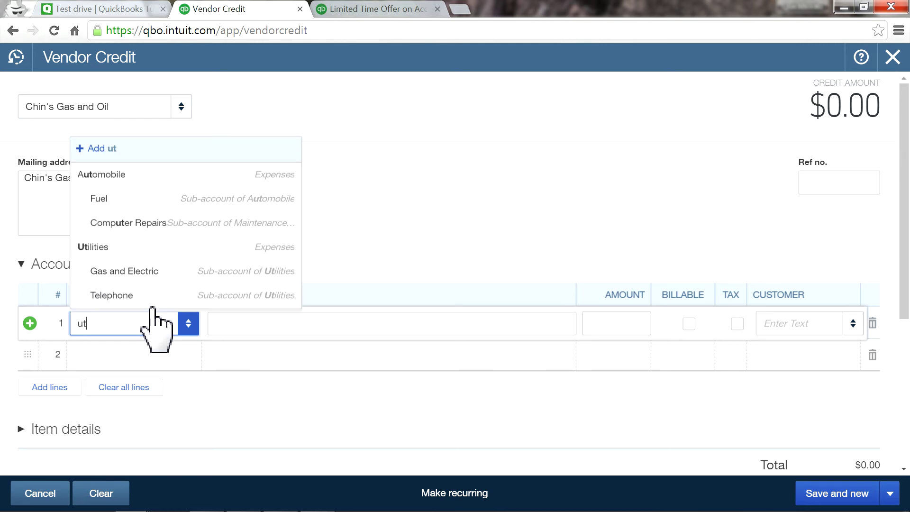
{"action": "left_click", "coordinate": [148, 268]}
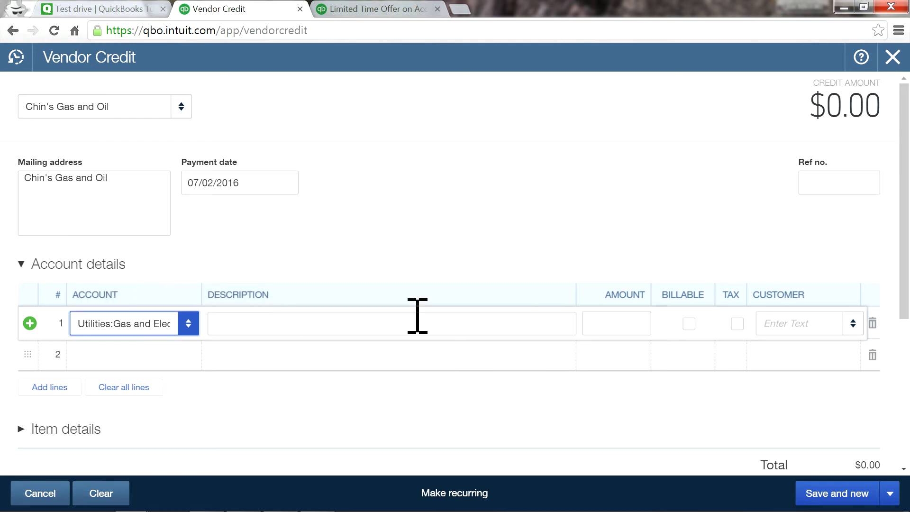
{"action": "left_click", "coordinate": [596, 324]}
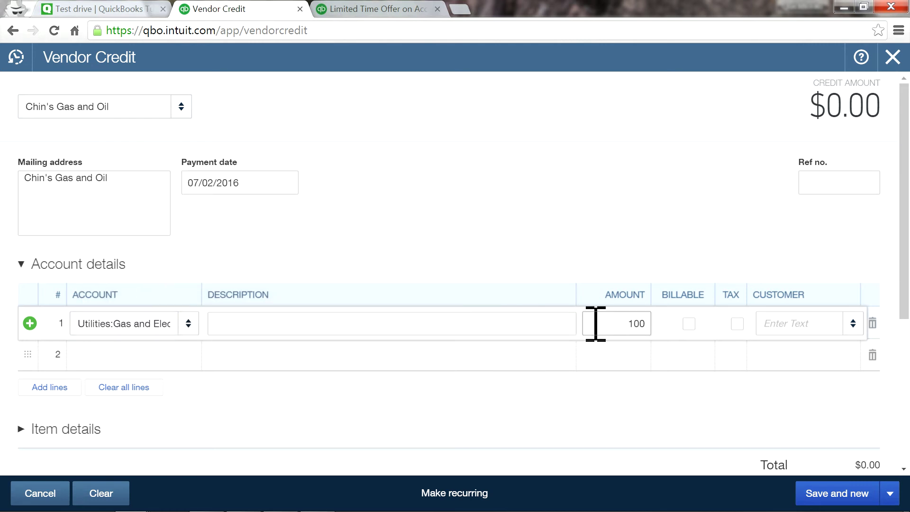
{"action": "left_click", "coordinate": [677, 235]}
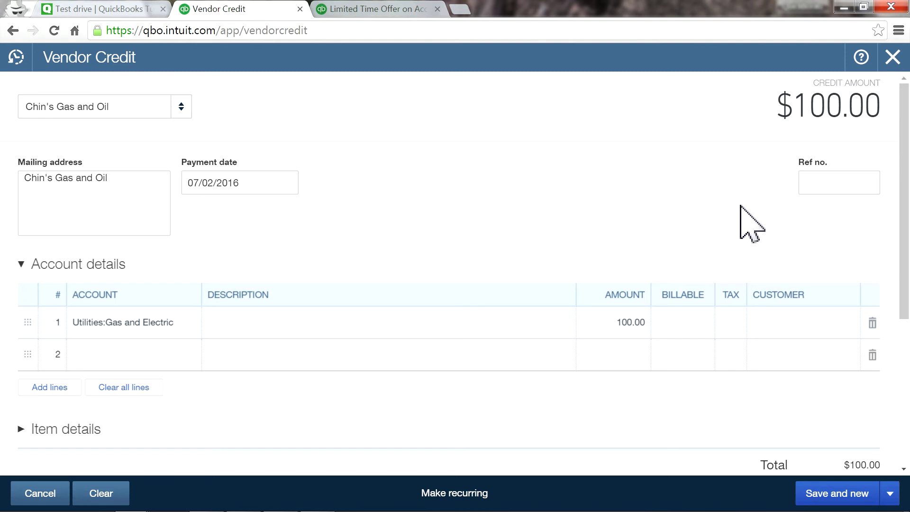
- Set the Chin's Gas and Oil credit's reference number to 456, save it and close the form
{"action": "left_click", "coordinate": [817, 189]}
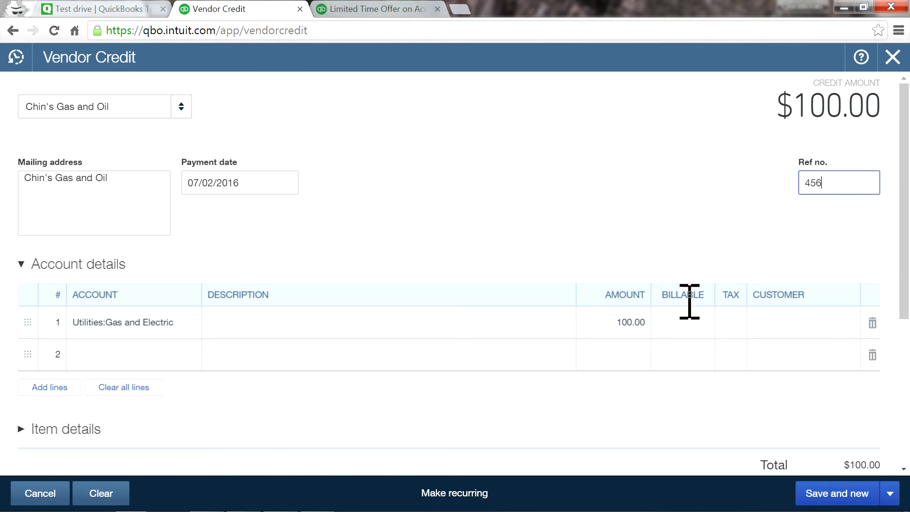
{"action": "left_click", "coordinate": [889, 494]}
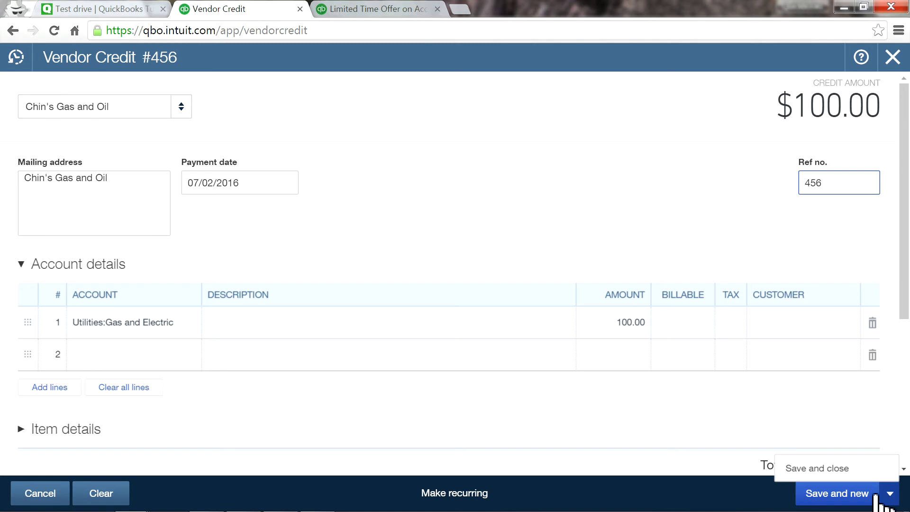
{"action": "left_click", "coordinate": [818, 469]}
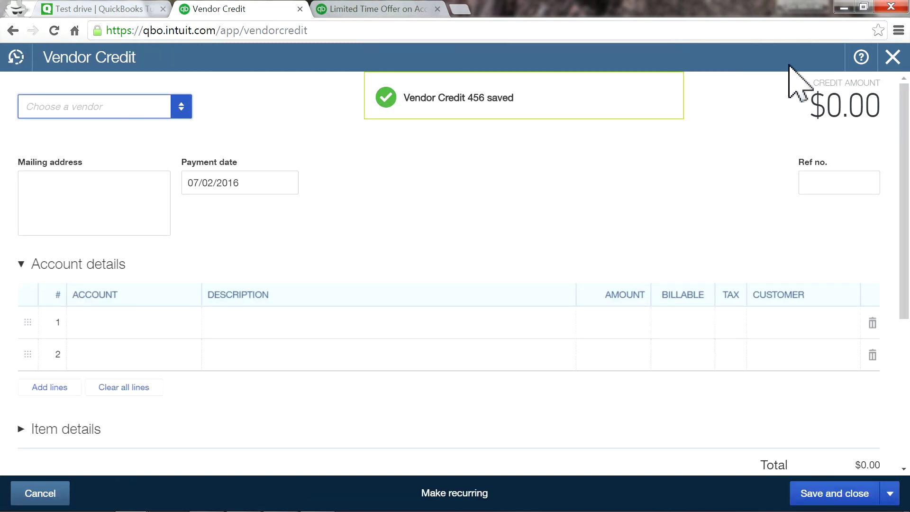
{"action": "left_click", "coordinate": [892, 56]}
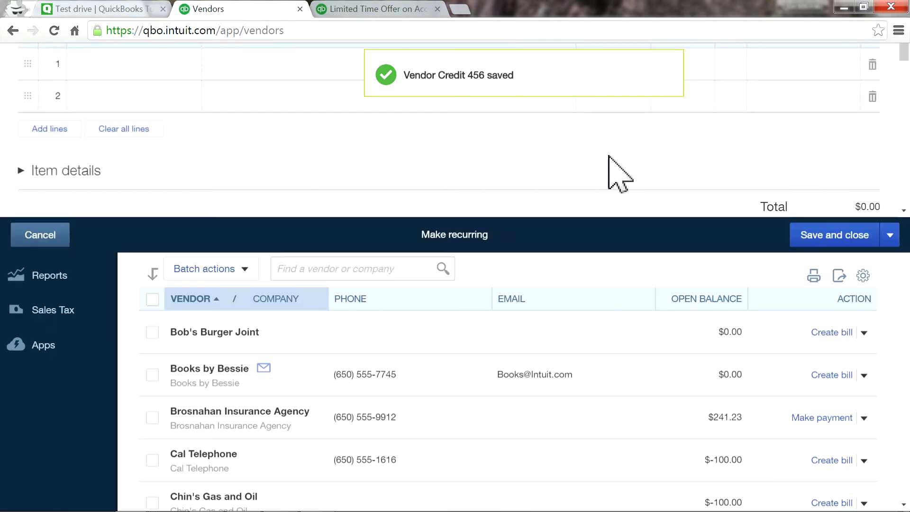
- Check the open balances in the vendor list and start a new Bank Deposit
{"action": "scroll", "coordinate": [471, 443], "scroll_direction": "down", "scroll_amount": 2}
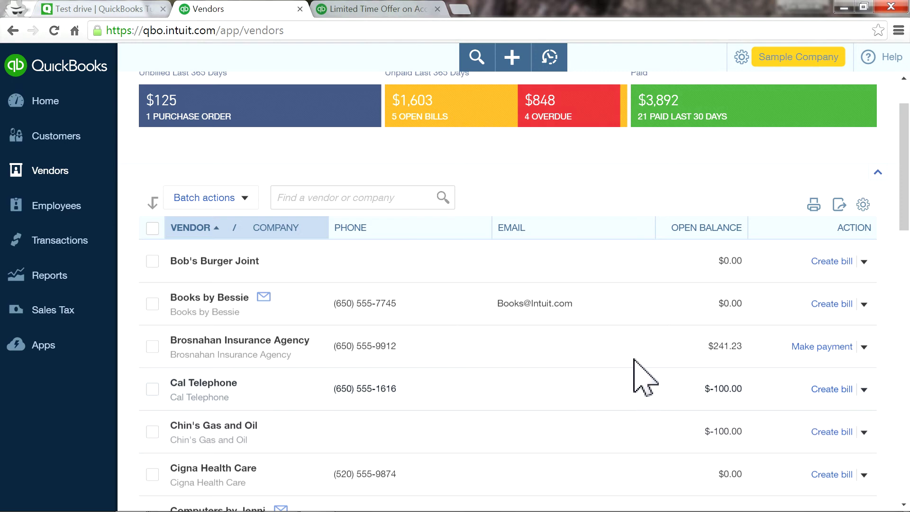
{"action": "scroll", "coordinate": [583, 227], "scroll_direction": "up", "scroll_amount": 2}
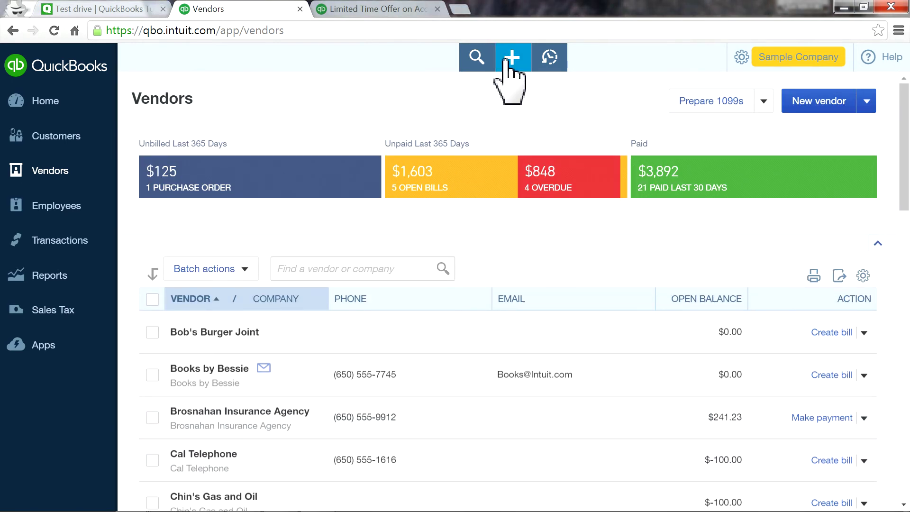
{"action": "left_click", "coordinate": [510, 59]}
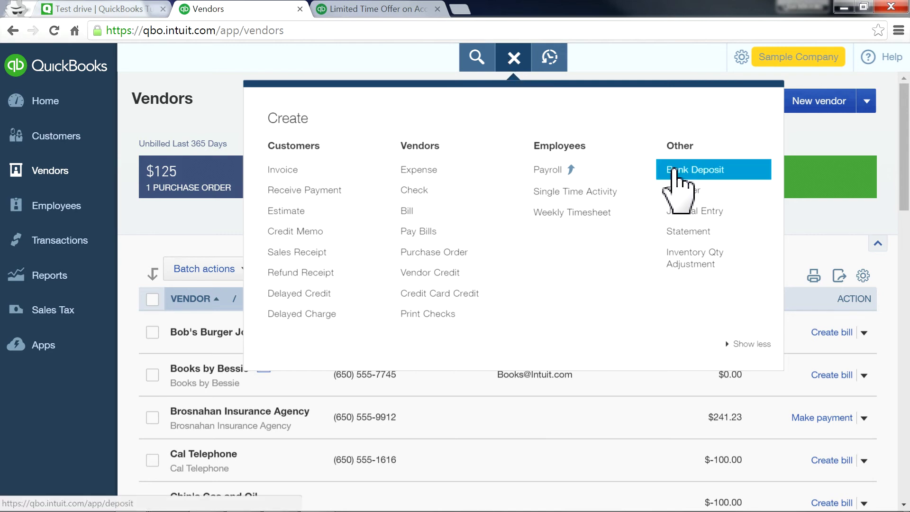
{"action": "left_click", "coordinate": [421, 56]}
{"action": "left_click", "coordinate": [510, 64]}
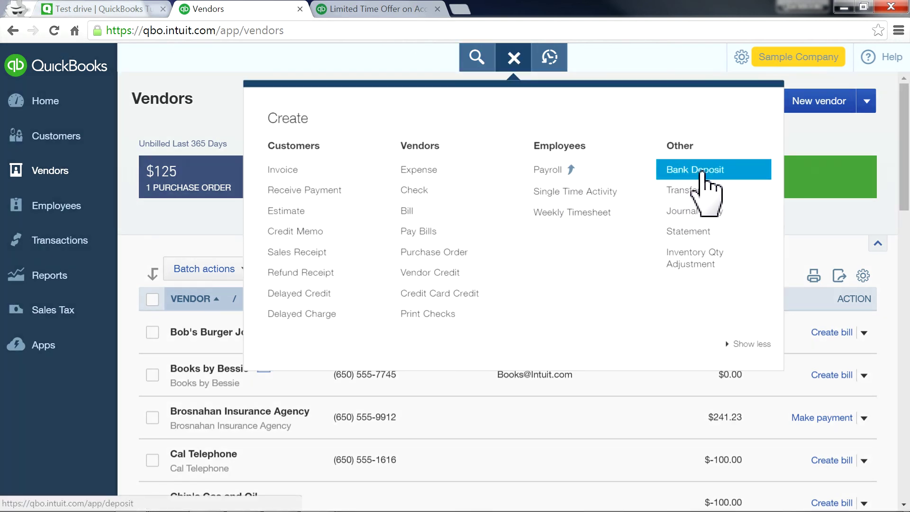
{"action": "left_click", "coordinate": [695, 172]}
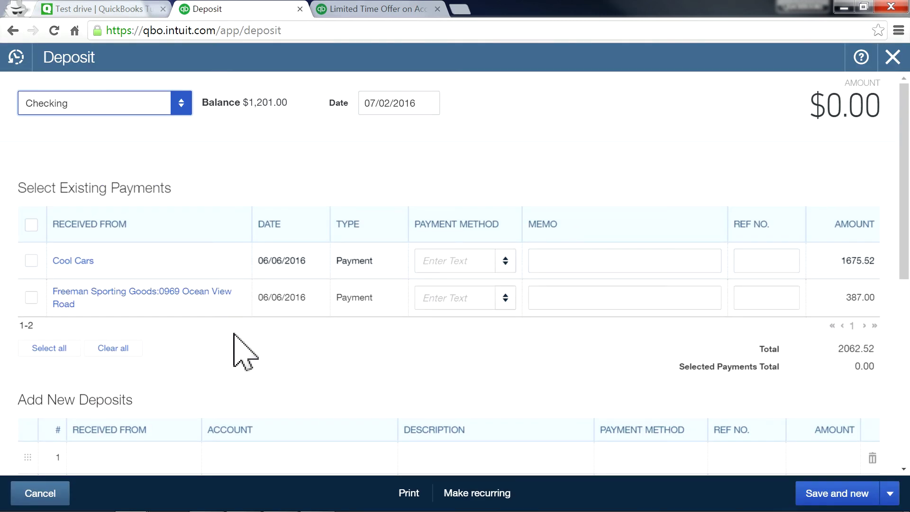
- Examine the deposit form's Select Existing Payments and Add New Deposits sections
{"action": "scroll", "coordinate": [258, 401], "scroll_direction": "down", "scroll_amount": 5}
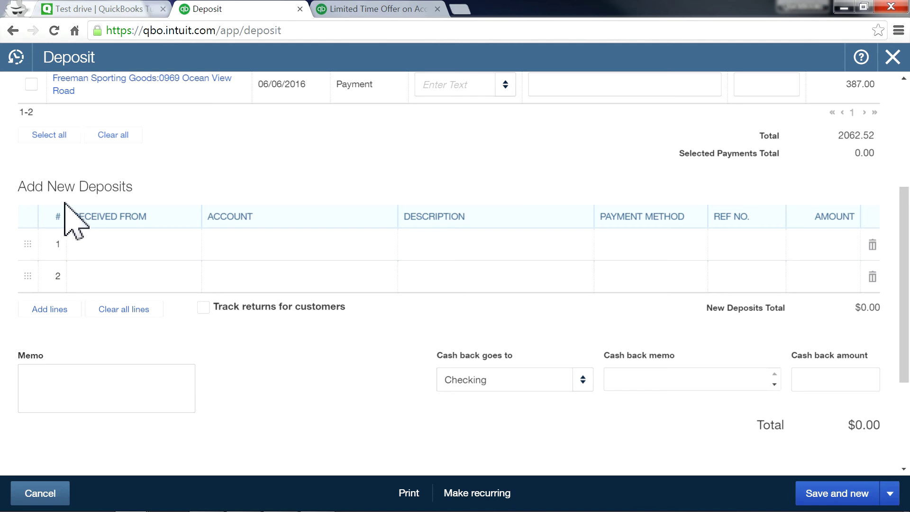
{"action": "left_click_drag", "start_coordinate": [23, 186], "coordinate": [136, 187]}
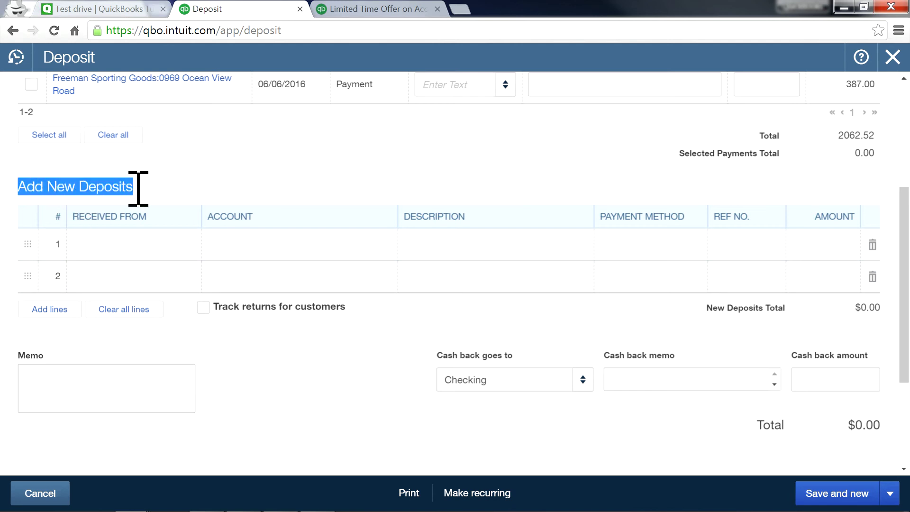
{"action": "scroll", "coordinate": [357, 318], "scroll_direction": "up", "scroll_amount": 5}
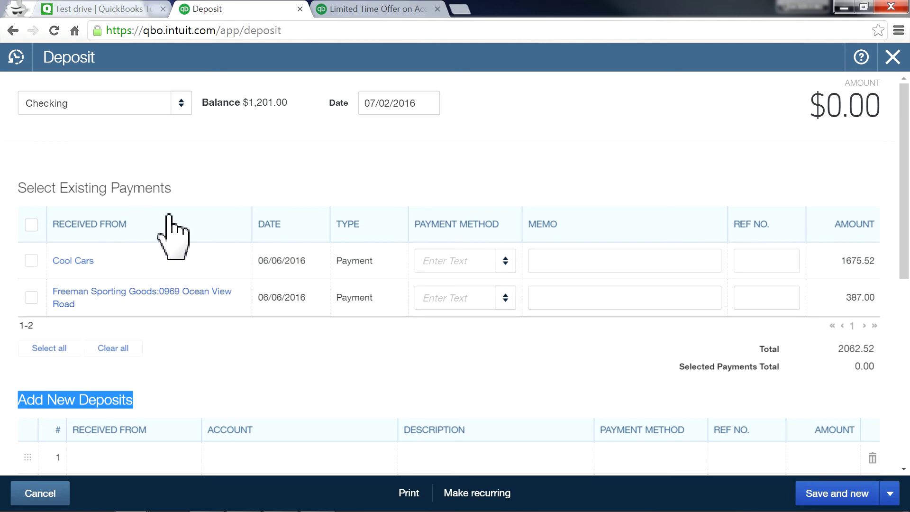
{"action": "scroll", "coordinate": [303, 388], "scroll_direction": "down", "scroll_amount": 3}
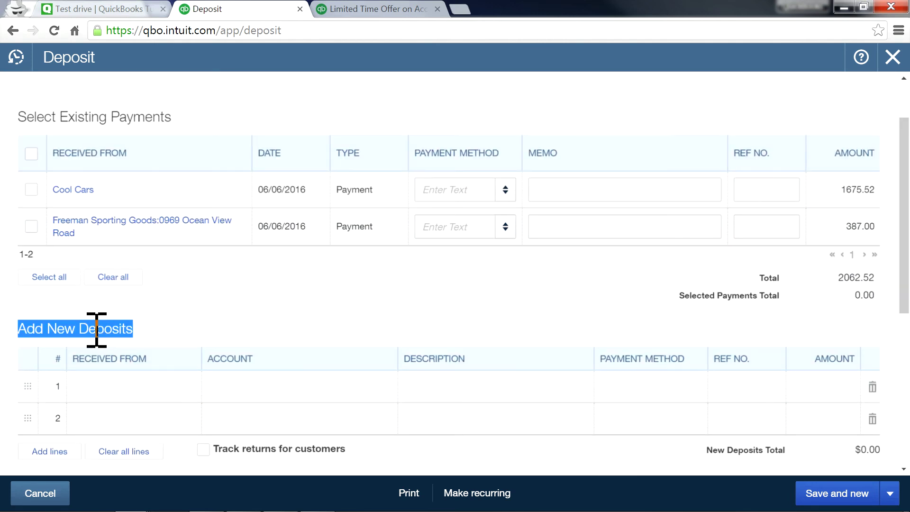
{"action": "left_click", "coordinate": [152, 322]}
{"action": "scroll", "coordinate": [254, 386], "scroll_direction": "down", "scroll_amount": 6}
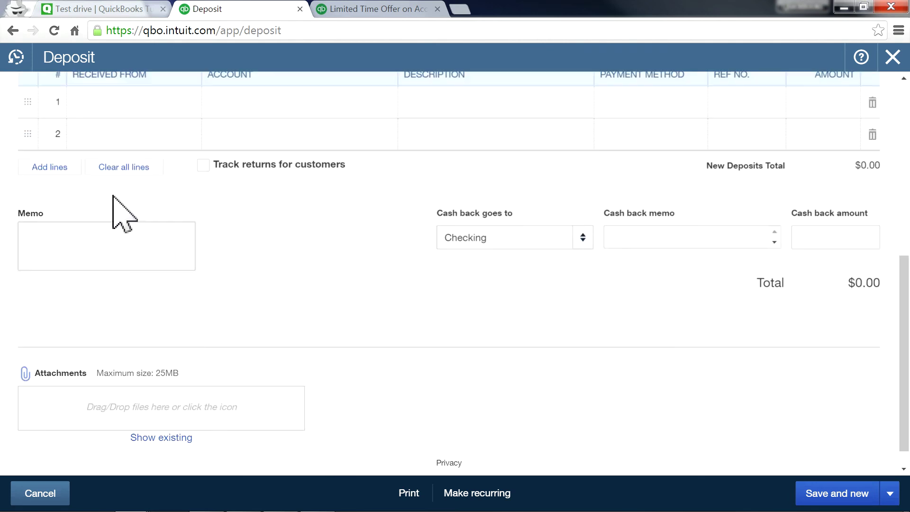
{"action": "scroll", "coordinate": [197, 240], "scroll_direction": "up", "scroll_amount": 5}
- Set the vendor Cal Telephone as the payer on the first new deposit line
{"action": "left_click", "coordinate": [164, 327]}
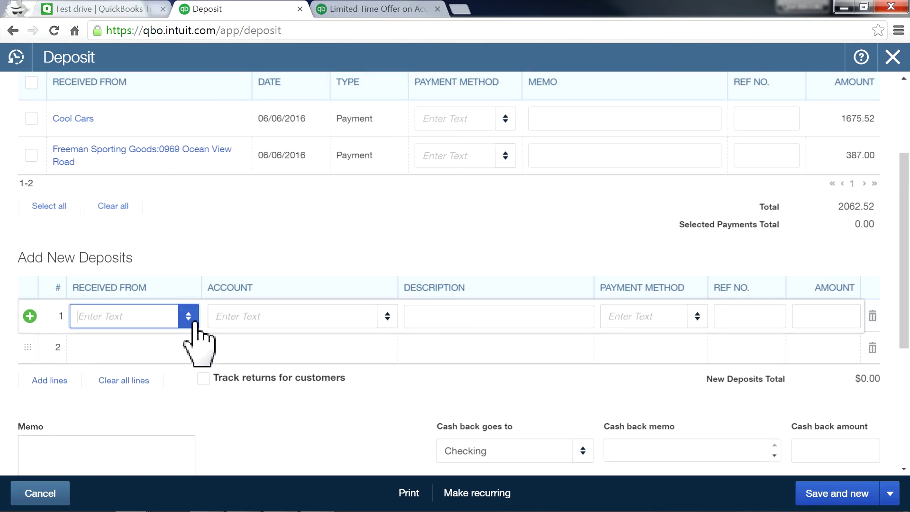
{"action": "left_click", "coordinate": [188, 317]}
{"action": "scroll", "coordinate": [211, 208], "scroll_direction": "down", "scroll_amount": 5}
{"action": "scroll", "coordinate": [210, 208], "scroll_direction": "down", "scroll_amount": 8}
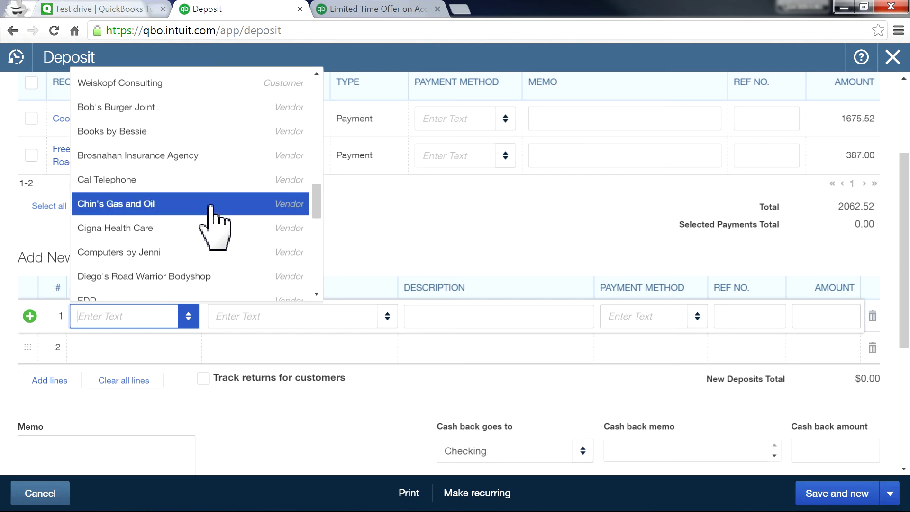
{"action": "left_click", "coordinate": [182, 186]}
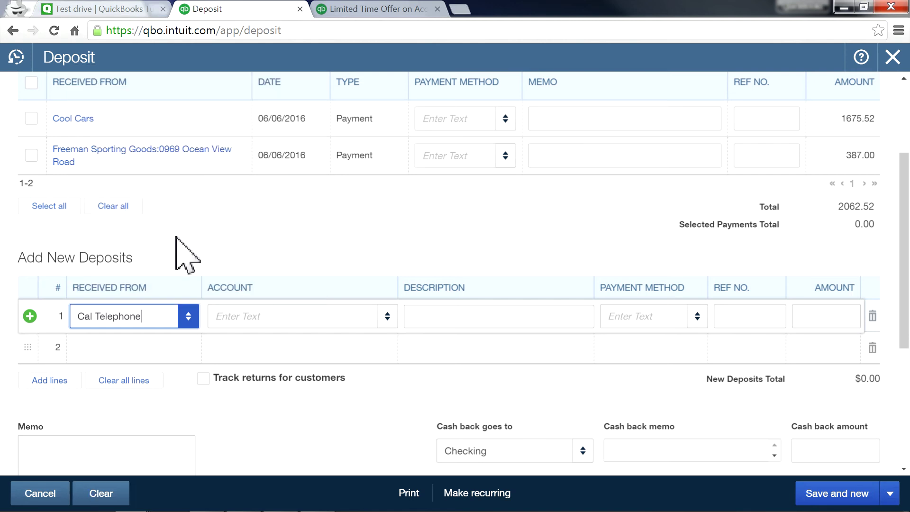
- Set the vendor Chin's Gas and Oil as the payer on the second new deposit line
{"action": "left_click", "coordinate": [125, 347]}
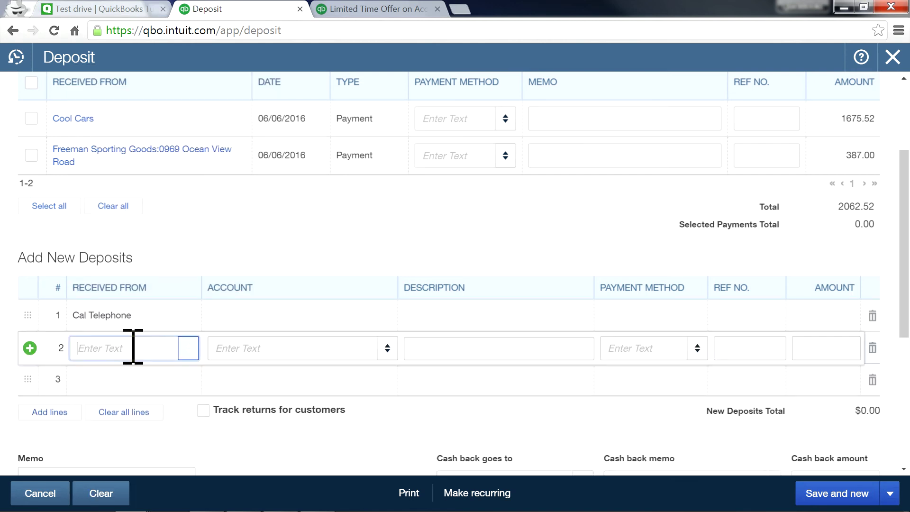
{"action": "left_click", "coordinate": [180, 353]}
{"action": "scroll", "coordinate": [196, 186], "scroll_direction": "down", "scroll_amount": 8}
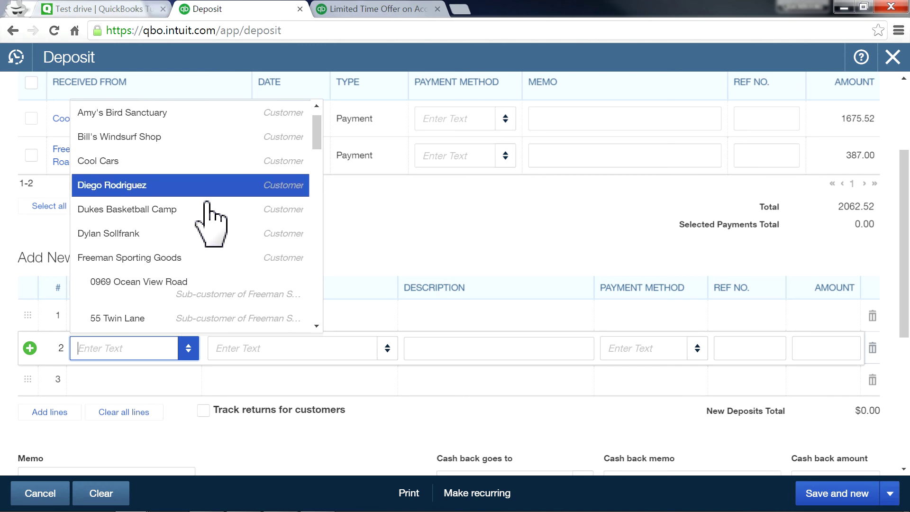
{"action": "scroll", "coordinate": [208, 213], "scroll_direction": "down", "scroll_amount": 6}
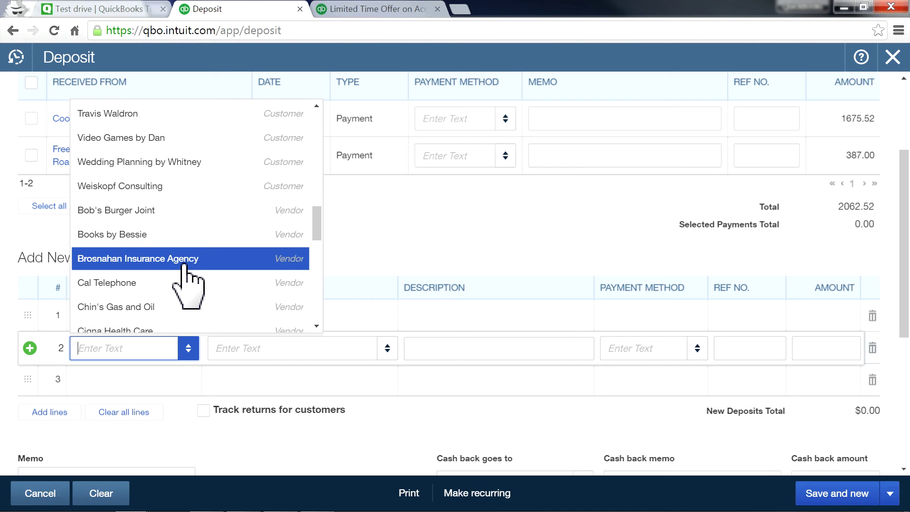
{"action": "left_click", "coordinate": [148, 307]}
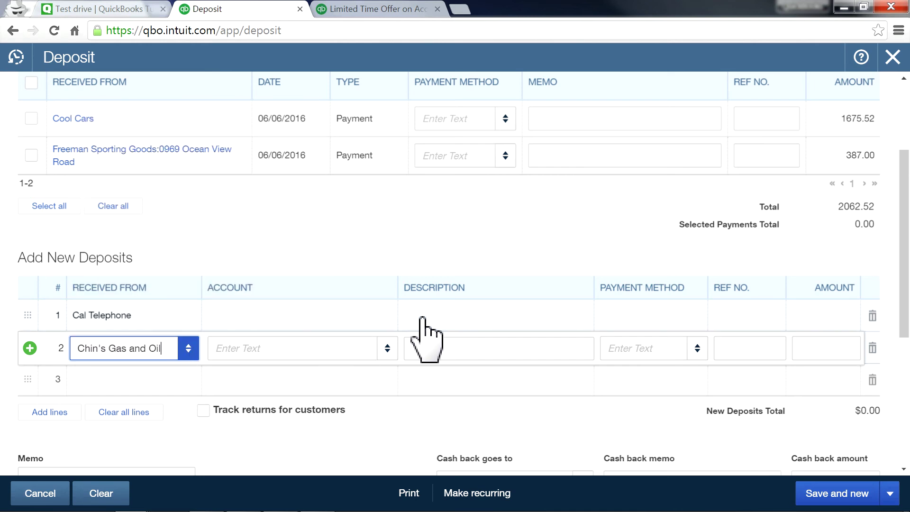
- Assign the Accounts Payable (A/P) account to the Cal Telephone deposit line
{"action": "left_click", "coordinate": [295, 315]}
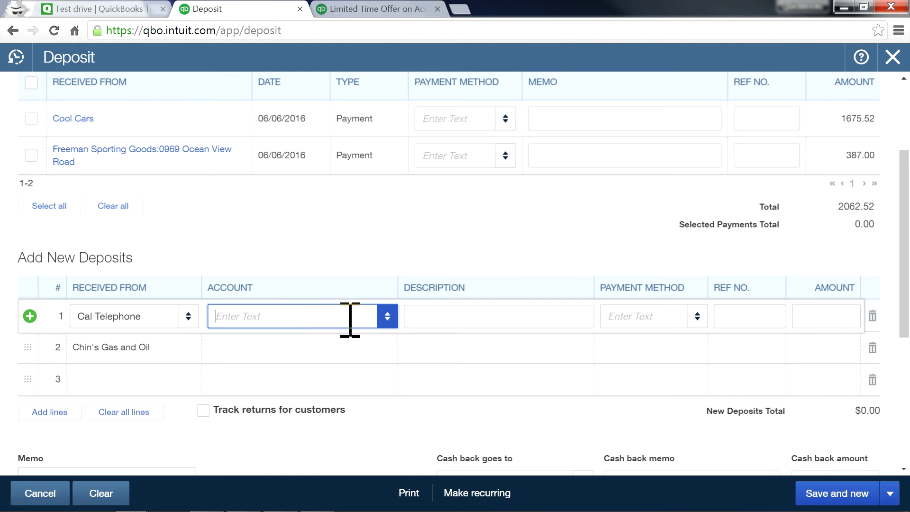
{"action": "type", "text": "acc"}
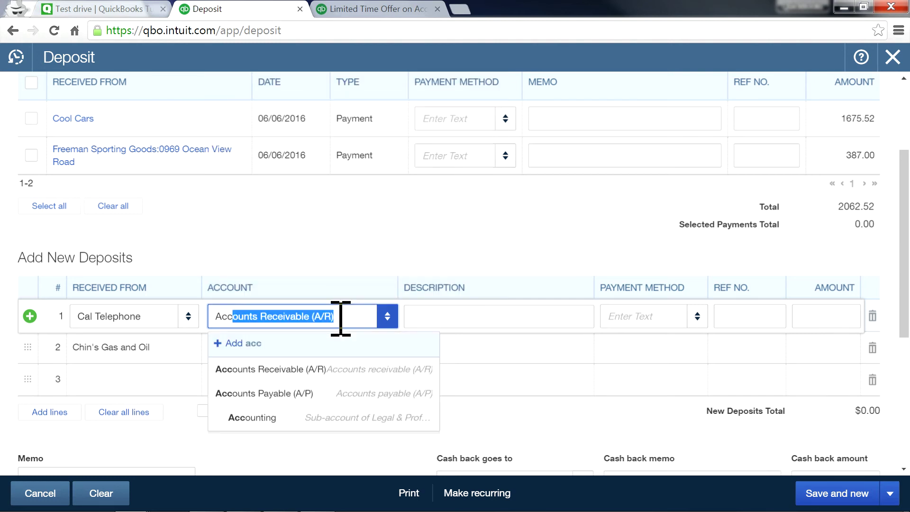
{"action": "scroll", "coordinate": [342, 345], "scroll_direction": "up", "scroll_amount": 2}
{"action": "scroll", "coordinate": [424, 369], "scroll_direction": "down", "scroll_amount": 2}
{"action": "scroll", "coordinate": [474, 367], "scroll_direction": "down", "scroll_amount": 3}
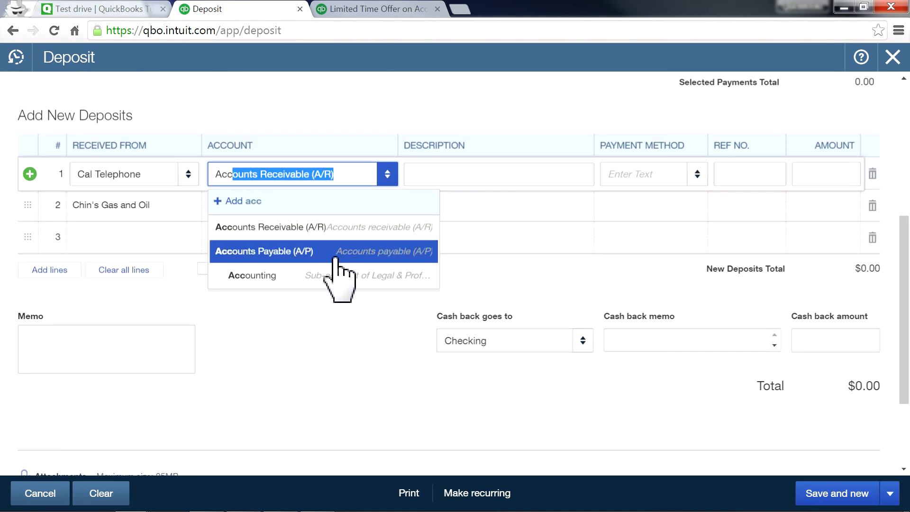
{"action": "left_click", "coordinate": [284, 258]}
- Assign the Accounts Payable (A/P) account to the Chin's Gas and Oil deposit line
{"action": "left_click", "coordinate": [266, 207]}
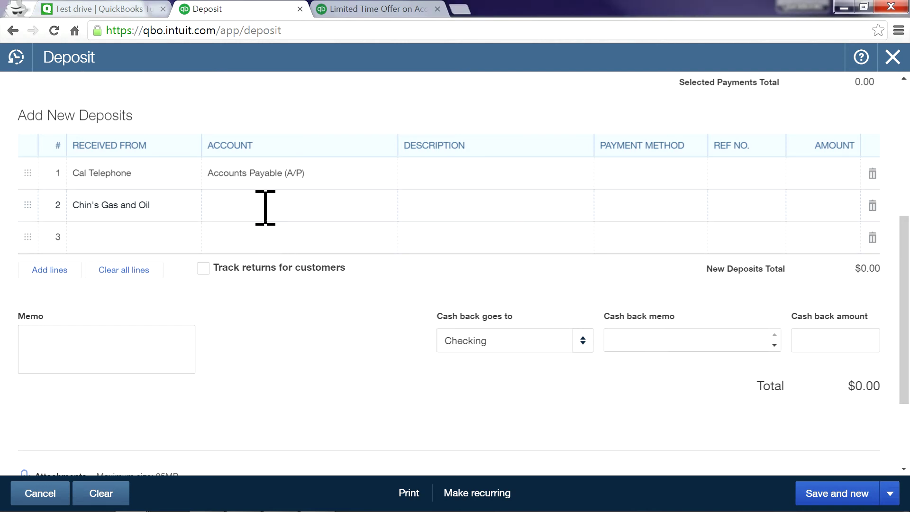
{"action": "type", "text": "acc"}
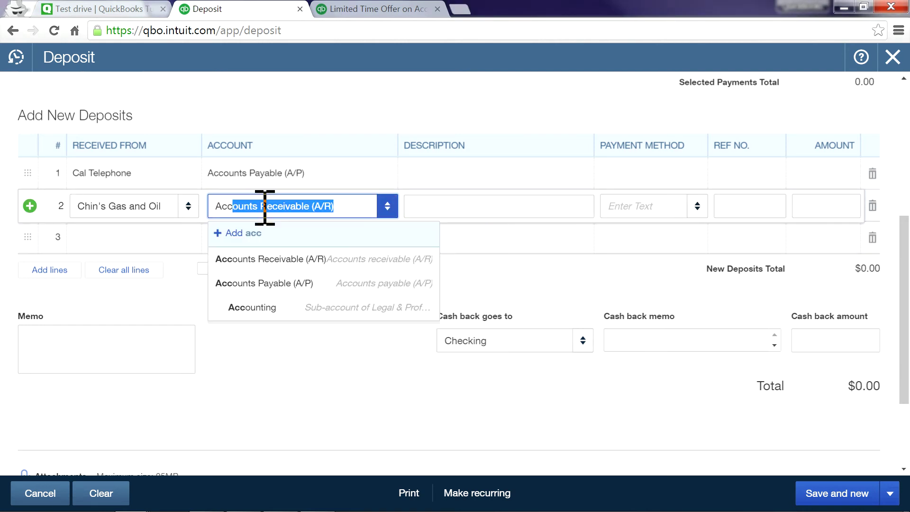
{"action": "left_click", "coordinate": [277, 284]}
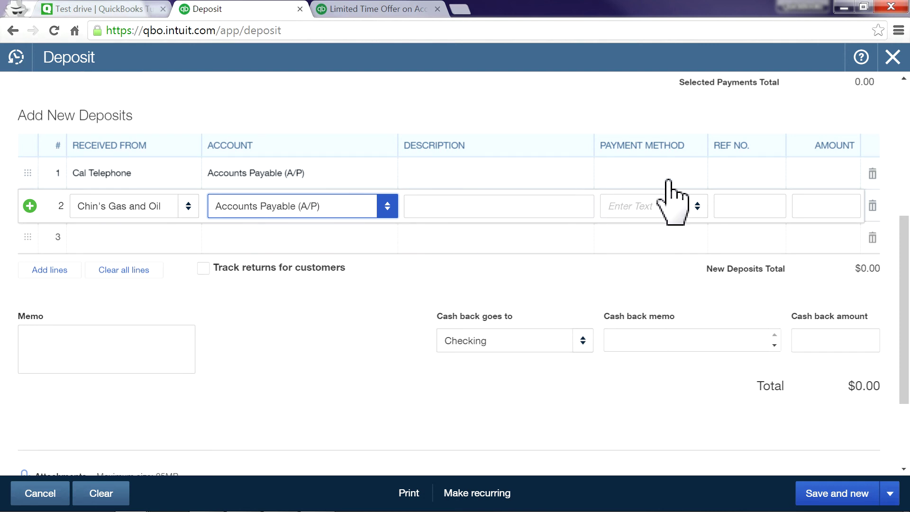
- Set the payment method to Check on both the Cal Telephone and Chin's Gas and Oil deposit lines
{"action": "left_click", "coordinate": [631, 174]}
{"action": "left_click", "coordinate": [697, 174]}
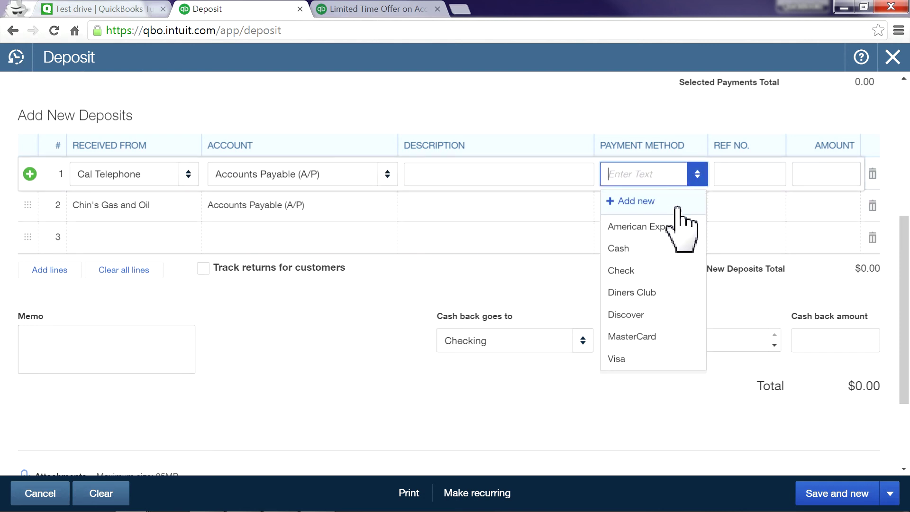
{"action": "left_click", "coordinate": [647, 270]}
{"action": "left_click", "coordinate": [659, 208]}
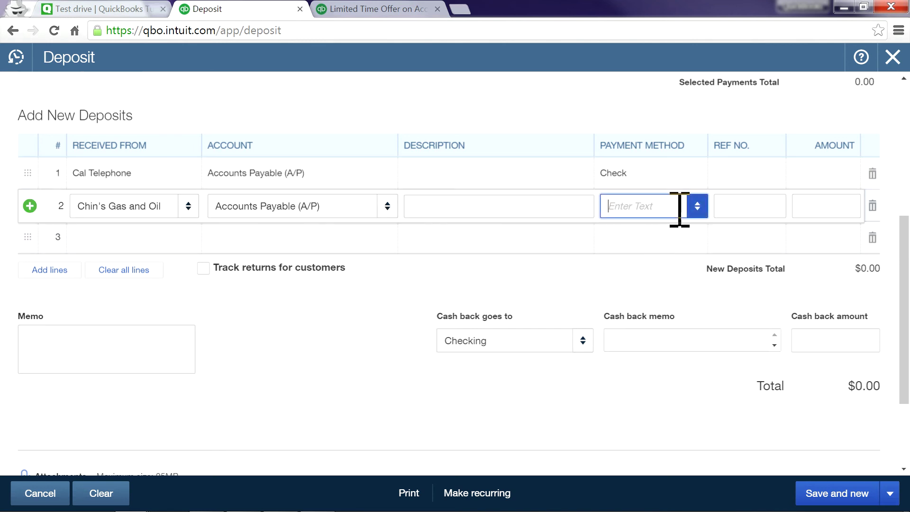
{"action": "left_click", "coordinate": [688, 205]}
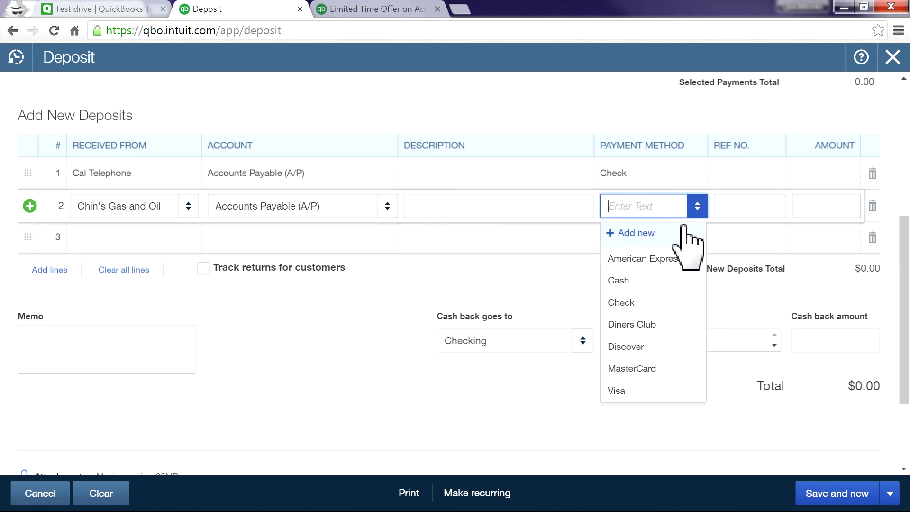
{"action": "left_click", "coordinate": [647, 303]}
- Enter reference number 123 for the Cal Telephone deposit line and 456 for Chin's Gas and Oil
{"action": "left_click", "coordinate": [730, 174]}
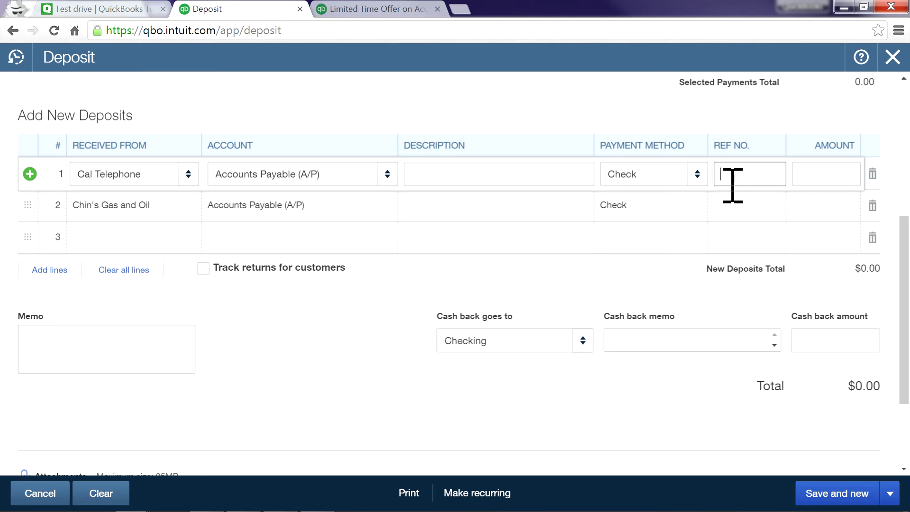
{"action": "left_click", "coordinate": [729, 205]}
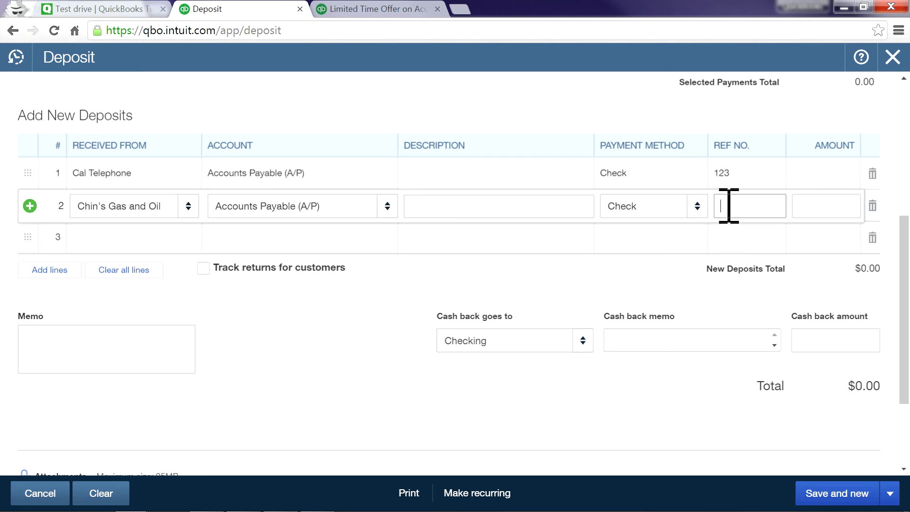
{"action": "type", "text": "456"}
- Enter an amount of 100 on each of the Cal Telephone and Chin's Gas and Oil deposit lines
{"action": "left_click", "coordinate": [807, 166]}
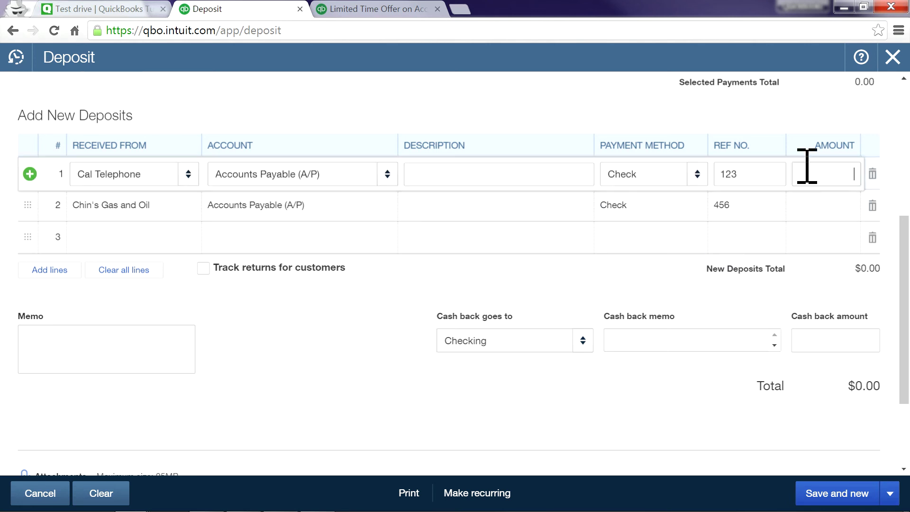
{"action": "type", "text": "100"}
{"action": "left_click", "coordinate": [811, 207]}
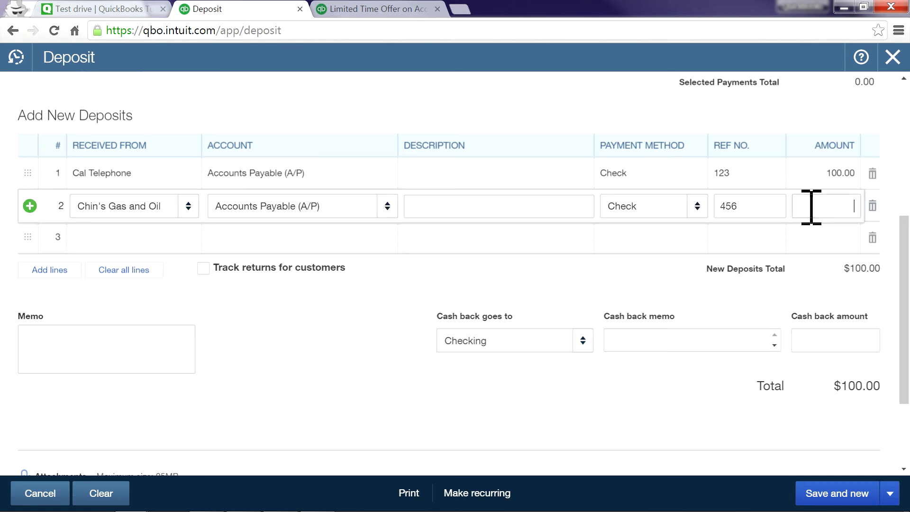
{"action": "type", "text": "100"}
{"action": "left_click", "coordinate": [483, 121]}
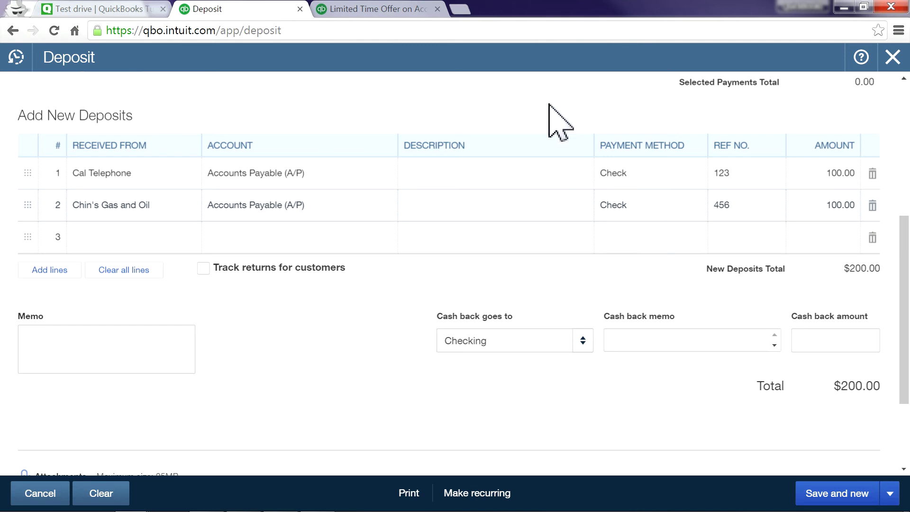
- Check the deposit's total amount, and save and close the deposit
{"action": "scroll", "coordinate": [555, 135], "scroll_direction": "up", "scroll_amount": 3}
{"action": "scroll", "coordinate": [556, 135], "scroll_direction": "up", "scroll_amount": 3}
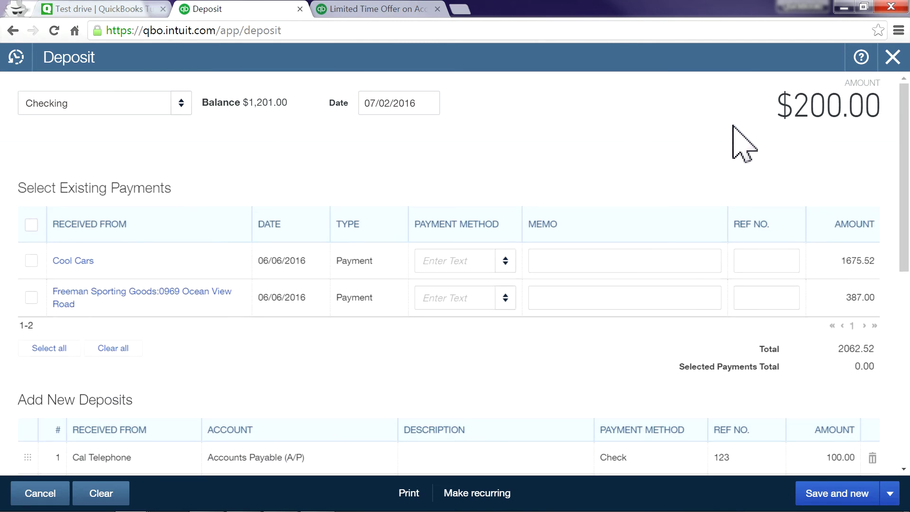
{"action": "left_click_drag", "start_coordinate": [797, 106], "coordinate": [888, 107]}
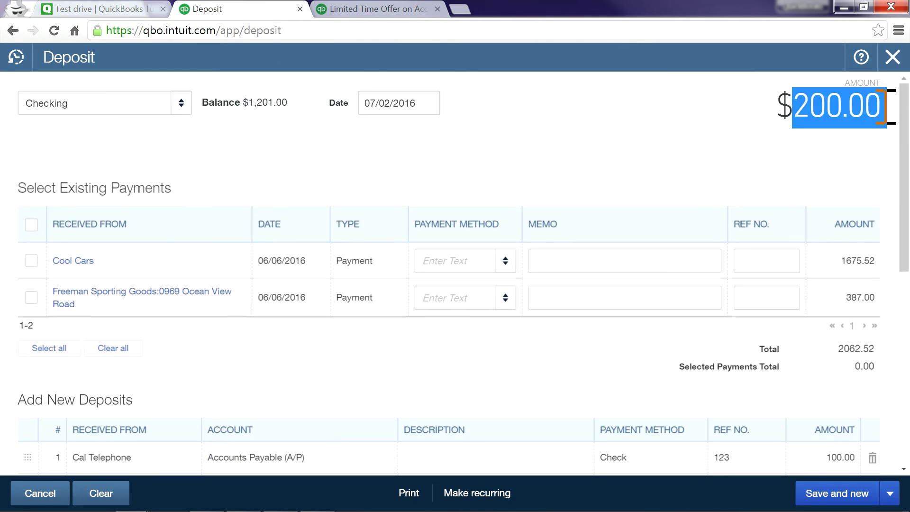
{"action": "left_click", "coordinate": [759, 105]}
{"action": "left_click_drag", "start_coordinate": [757, 102], "coordinate": [854, 102]}
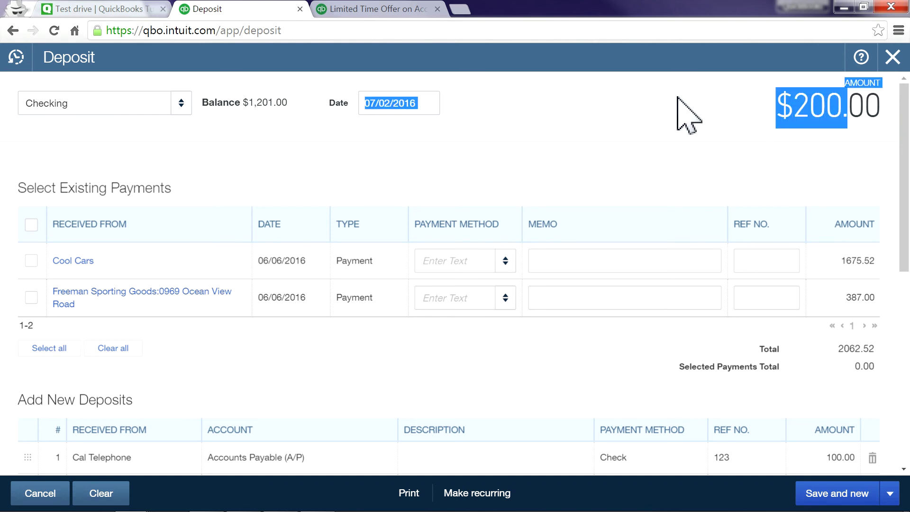
{"action": "left_click", "coordinate": [688, 116]}
{"action": "left_click", "coordinate": [885, 501]}
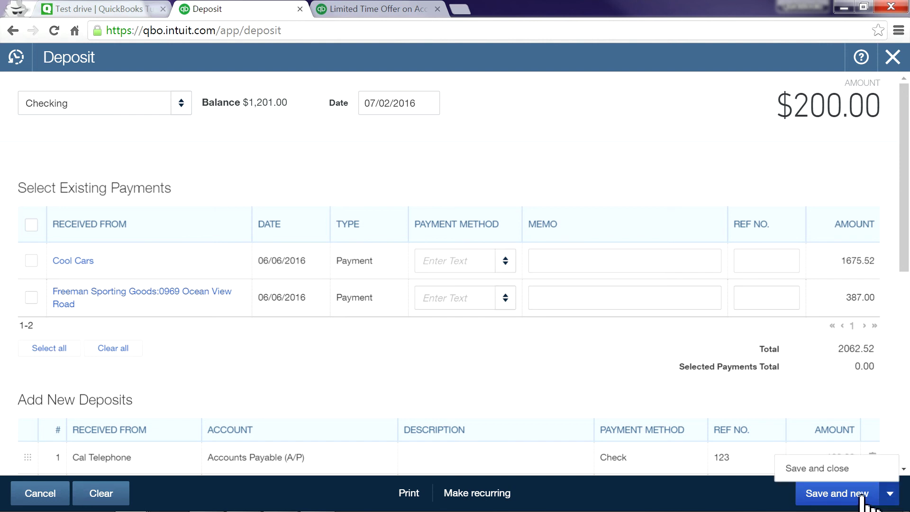
{"action": "left_click", "coordinate": [815, 470]}
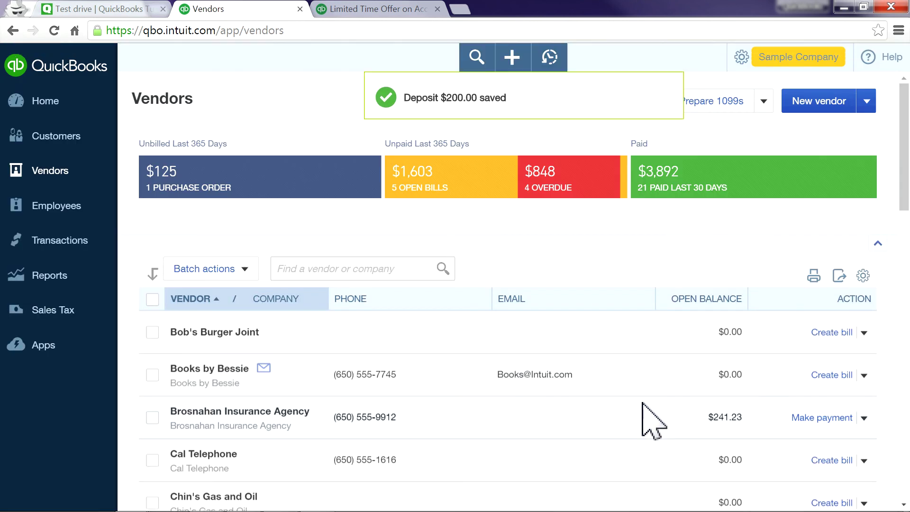
- Open the vendor Cal Telephone and review its transaction list and open balance
{"action": "scroll", "coordinate": [633, 455], "scroll_direction": "down", "scroll_amount": 3}
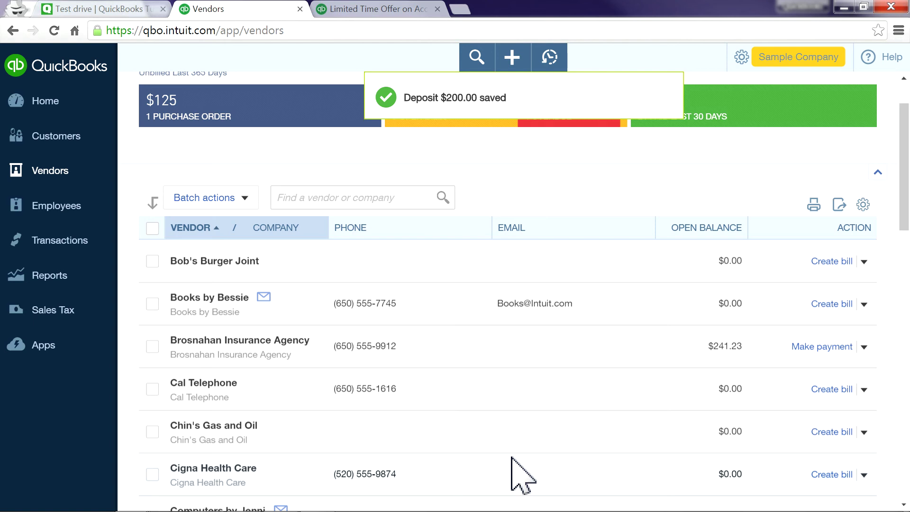
{"action": "left_click", "coordinate": [212, 383]}
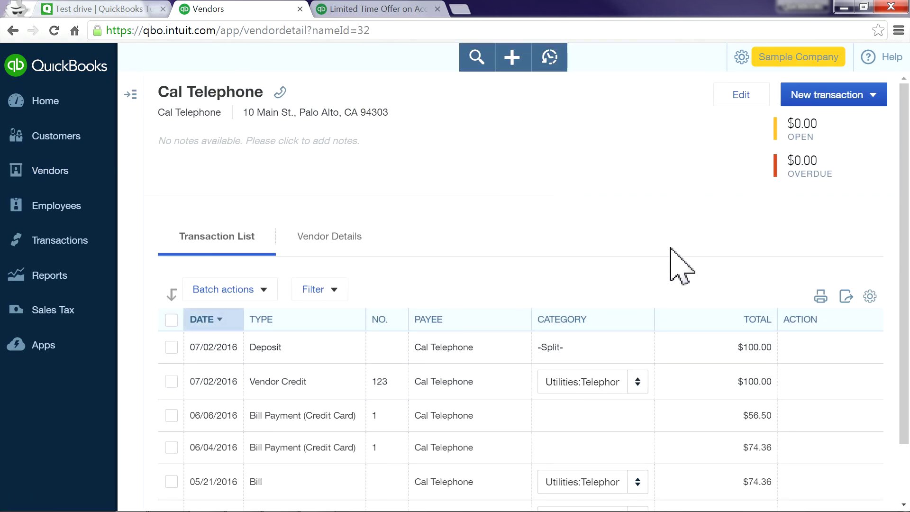
{"action": "scroll", "coordinate": [681, 265], "scroll_direction": "down", "scroll_amount": 2}
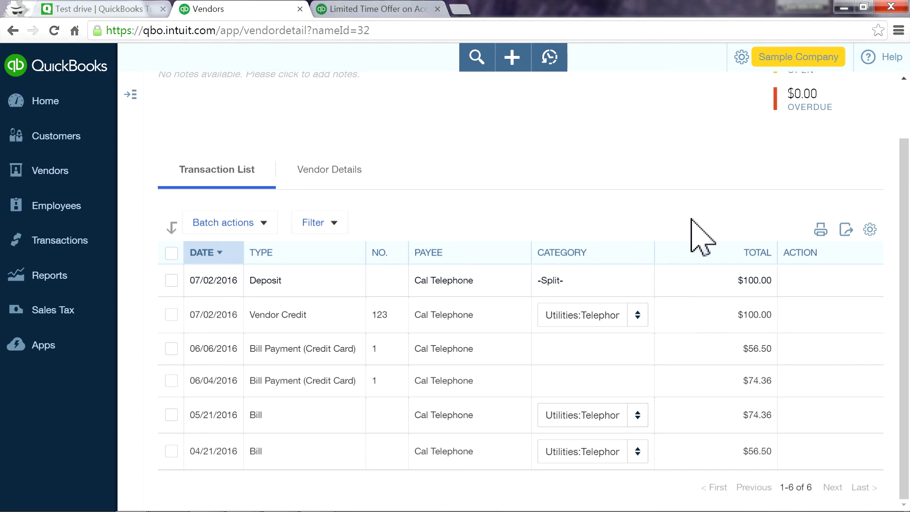
{"action": "scroll", "coordinate": [635, 182], "scroll_direction": "up", "scroll_amount": 2}
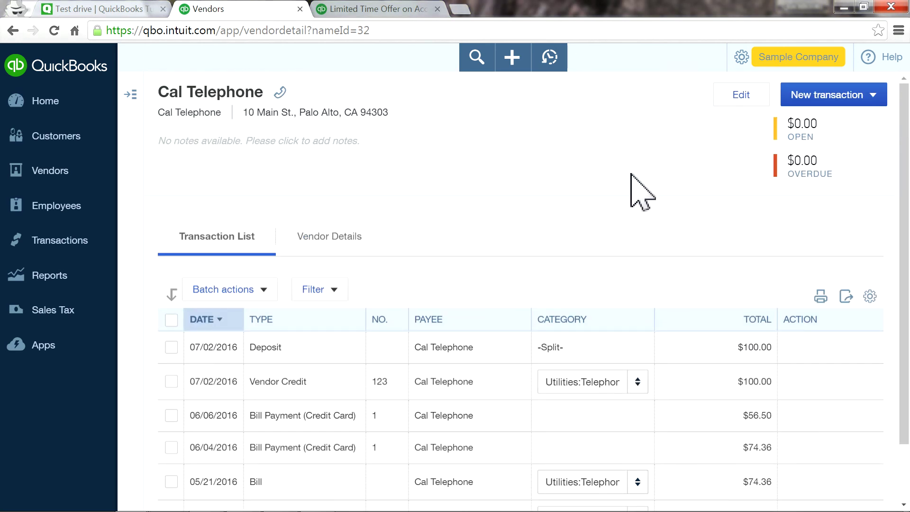
- Start Pay Bills and select the Cal Telephone and Chin's Gas and Oil entries so their 100.00 credits are applied
{"action": "left_click", "coordinate": [512, 58]}
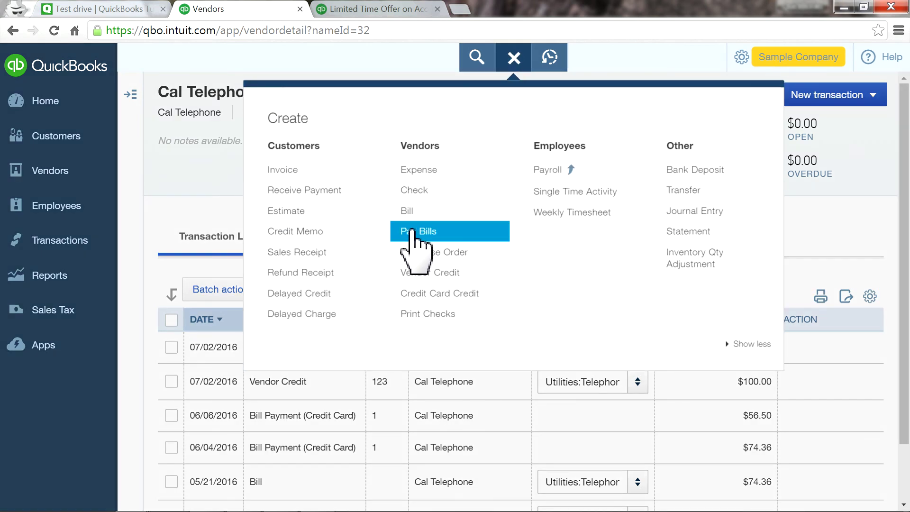
{"action": "left_click", "coordinate": [418, 235]}
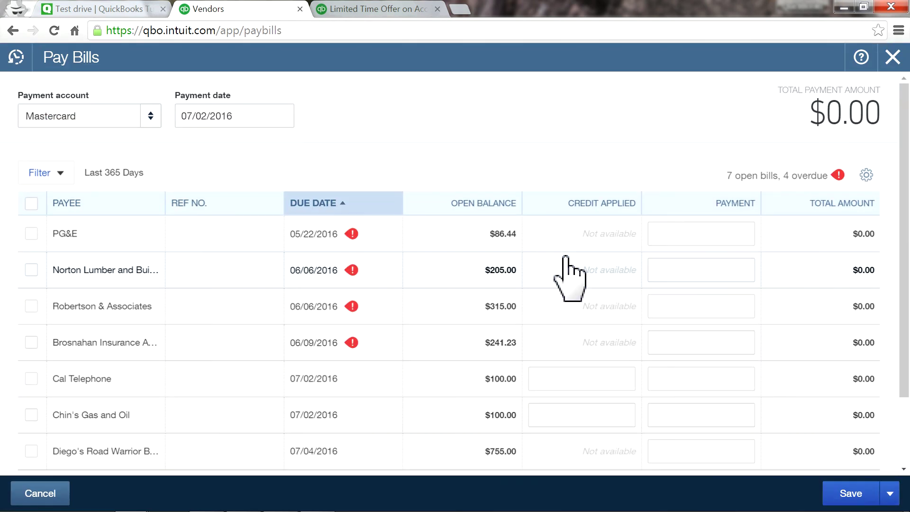
{"action": "scroll", "coordinate": [568, 278], "scroll_direction": "down", "scroll_amount": 2}
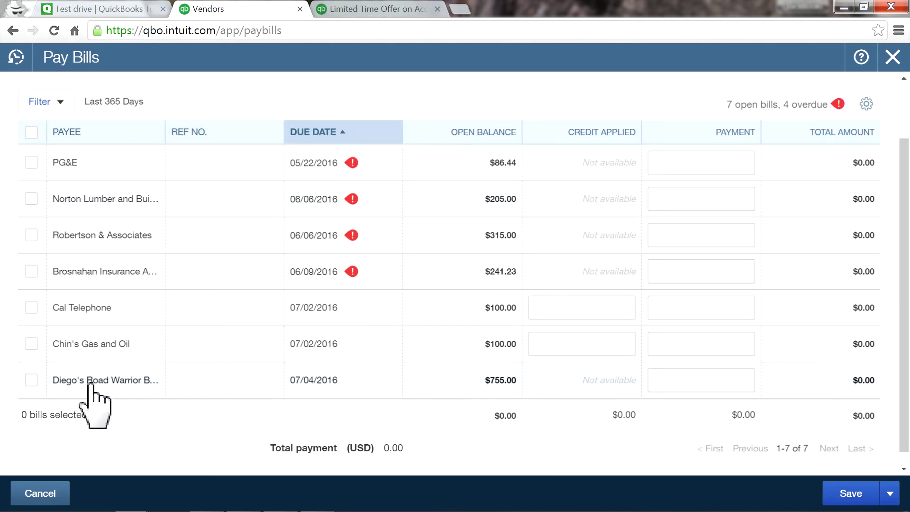
{"action": "left_click", "coordinate": [31, 308]}
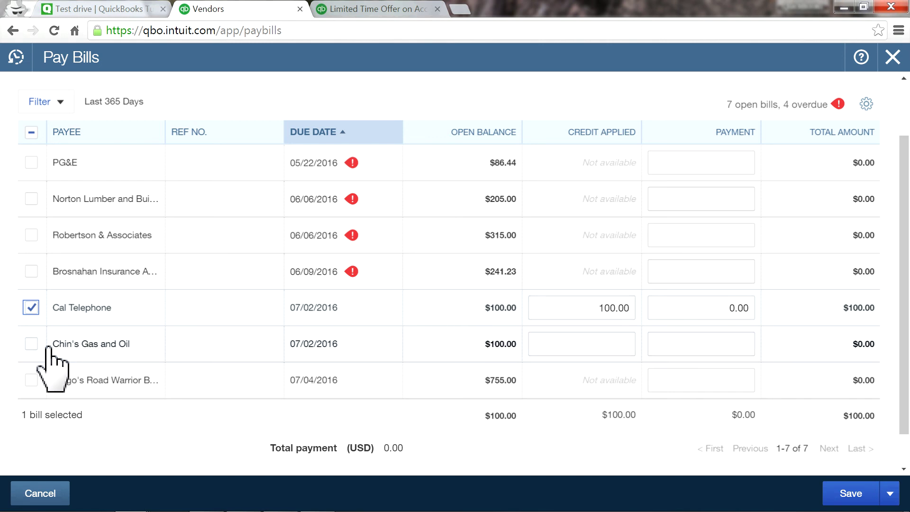
{"action": "left_click", "coordinate": [31, 344]}
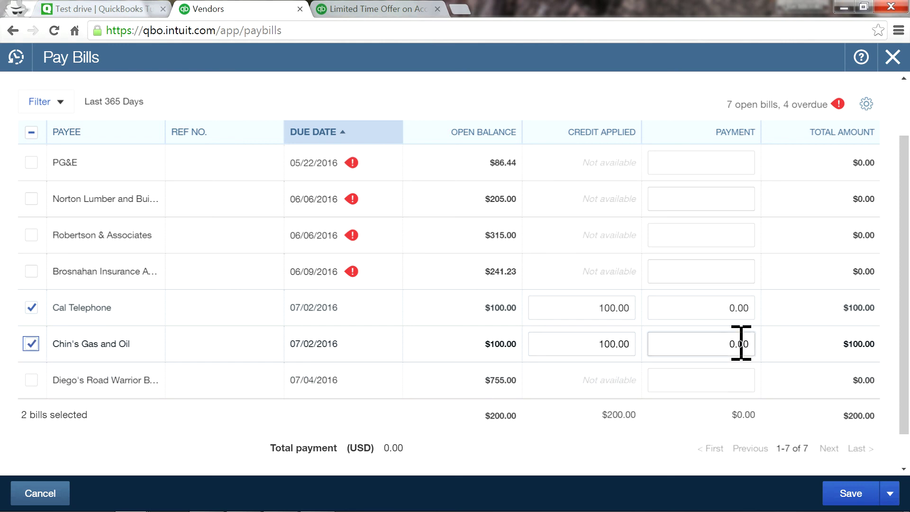
- Set the payment account for the selected bills to Checking
{"action": "scroll", "coordinate": [490, 218], "scroll_direction": "up", "scroll_amount": 2}
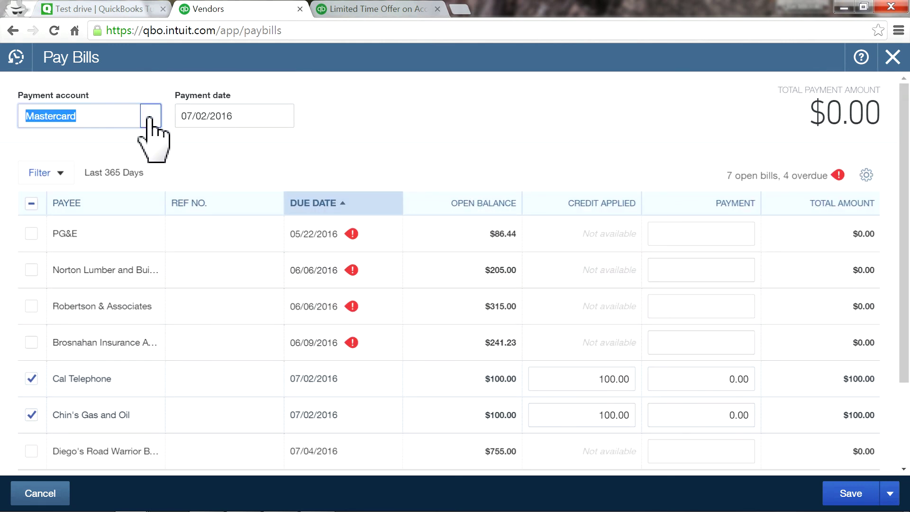
{"action": "left_click", "coordinate": [150, 119]}
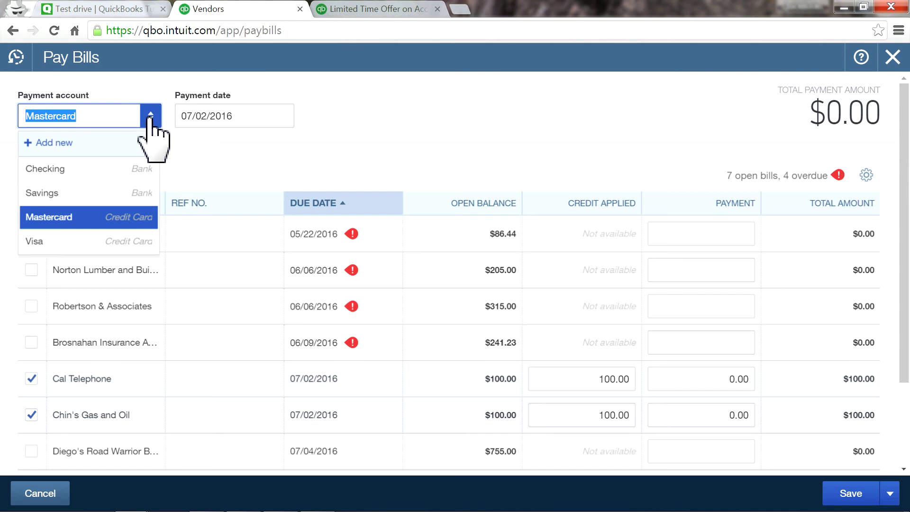
{"action": "left_click", "coordinate": [94, 171]}
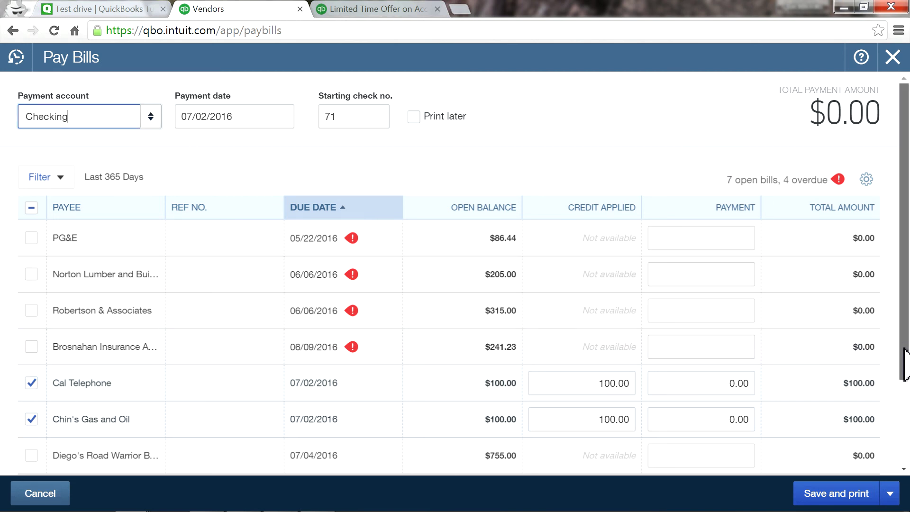
- Check the total payment amount, and save and close the bill payments without printing
{"action": "left_click_drag", "start_coordinate": [904, 364], "coordinate": [905, 384]}
{"action": "left_click", "coordinate": [891, 493]}
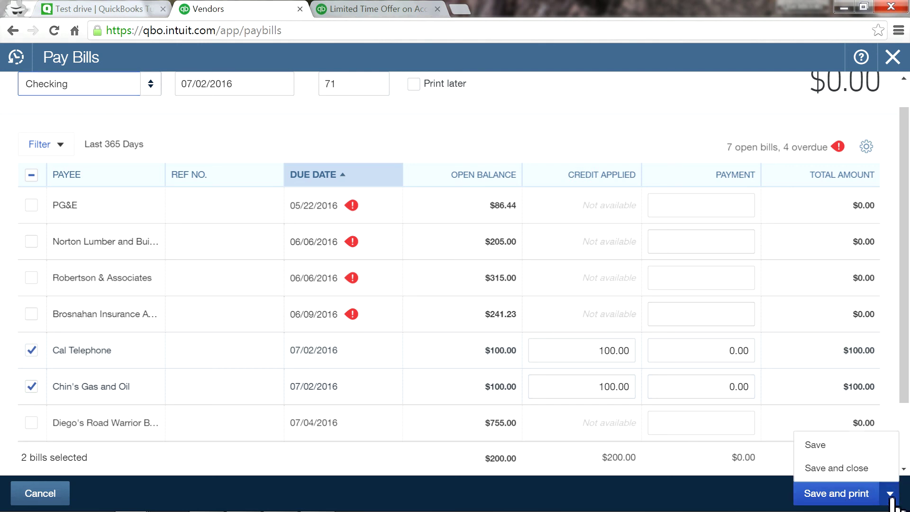
{"action": "scroll", "coordinate": [825, 142], "scroll_direction": "up", "scroll_amount": 1}
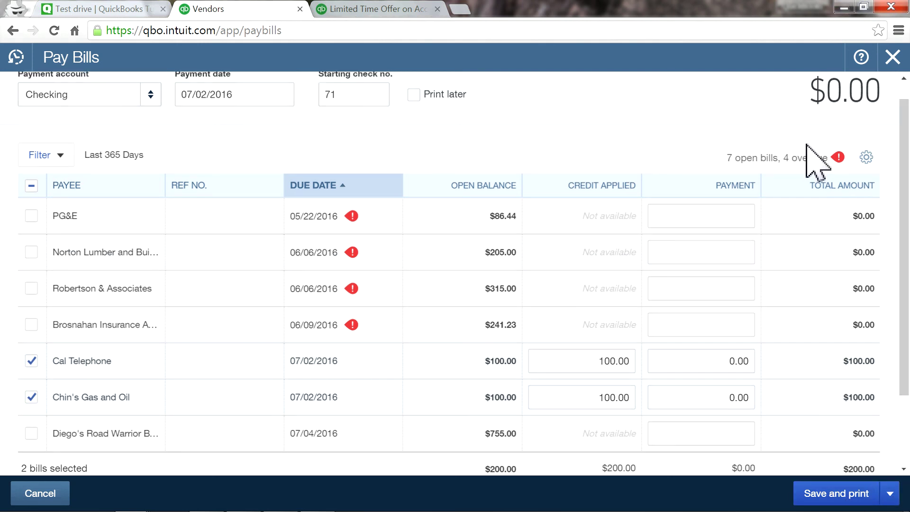
{"action": "left_click_drag", "start_coordinate": [834, 86], "coordinate": [893, 88]}
{"action": "left_click", "coordinate": [818, 97]}
{"action": "left_click_drag", "start_coordinate": [903, 160], "coordinate": [903, 230]}
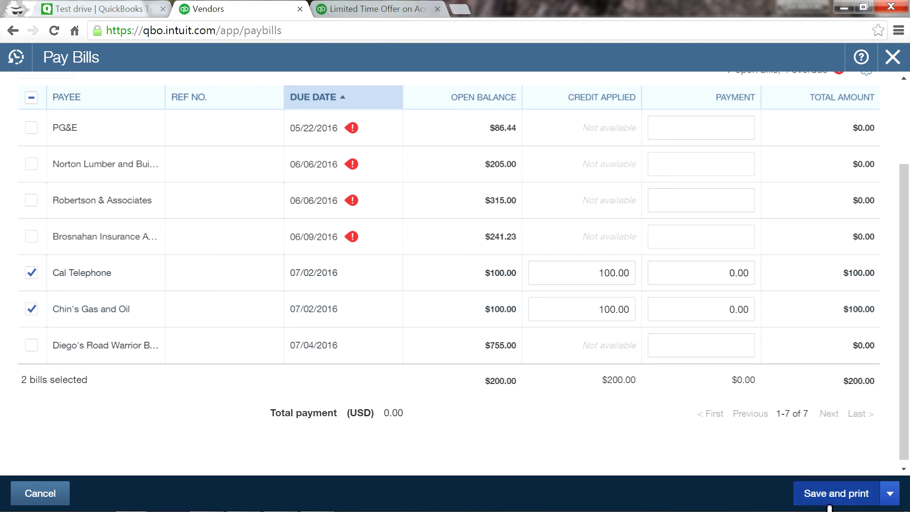
{"action": "left_click", "coordinate": [892, 499]}
{"action": "left_click", "coordinate": [827, 466]}
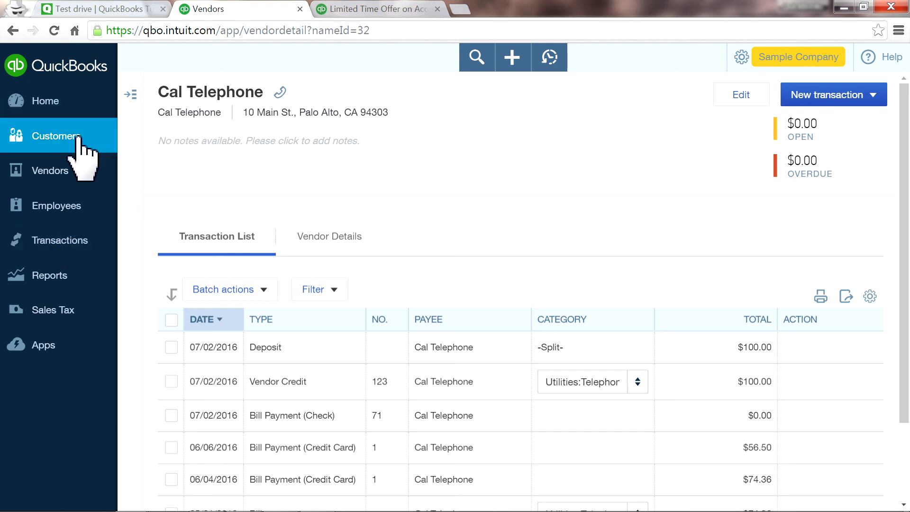
- Open the vendor Chin's Gas and Oil and review its transaction list for the deposit, bill payment and vendor credit
{"action": "left_click", "coordinate": [76, 173]}
{"action": "scroll", "coordinate": [439, 372], "scroll_direction": "down", "scroll_amount": 2}
{"action": "scroll", "coordinate": [428, 357], "scroll_direction": "down", "scroll_amount": 2}
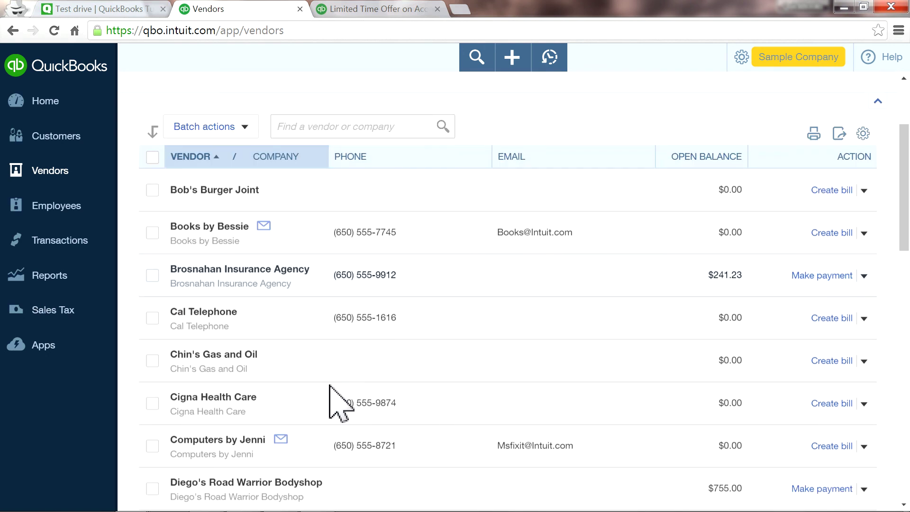
{"action": "left_click", "coordinate": [246, 357]}
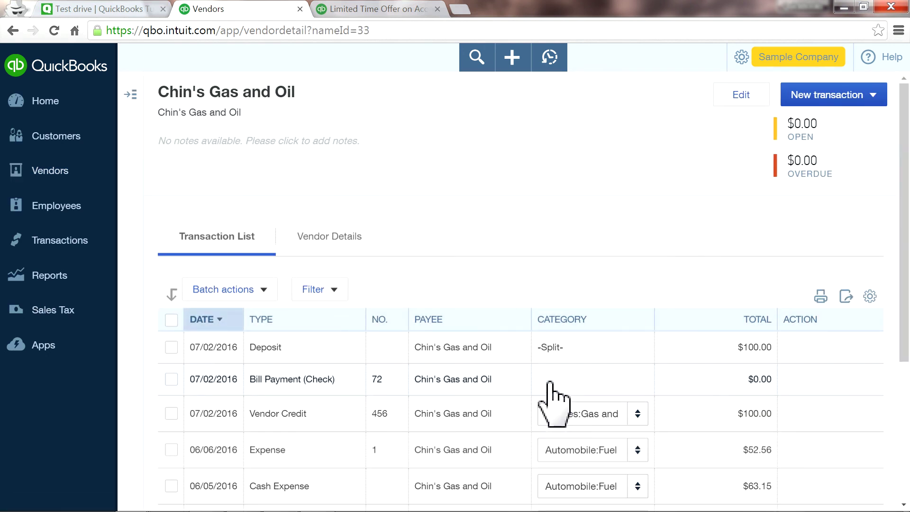
{"action": "scroll", "coordinate": [553, 396], "scroll_direction": "down", "scroll_amount": 2}
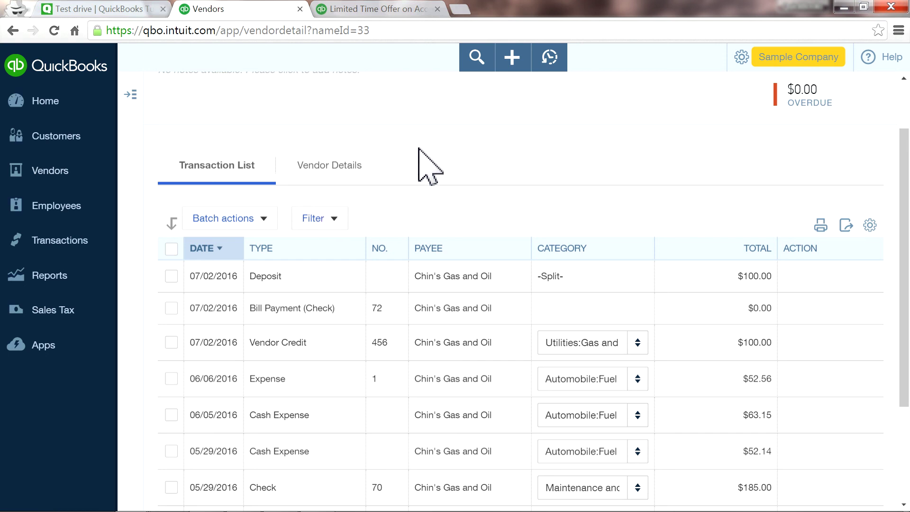
- Match the 07/02/2016 bank feed item of $200.00 received in Checking to its recorded deposit
{"action": "left_click", "coordinate": [68, 239]}
{"action": "left_click", "coordinate": [62, 277]}
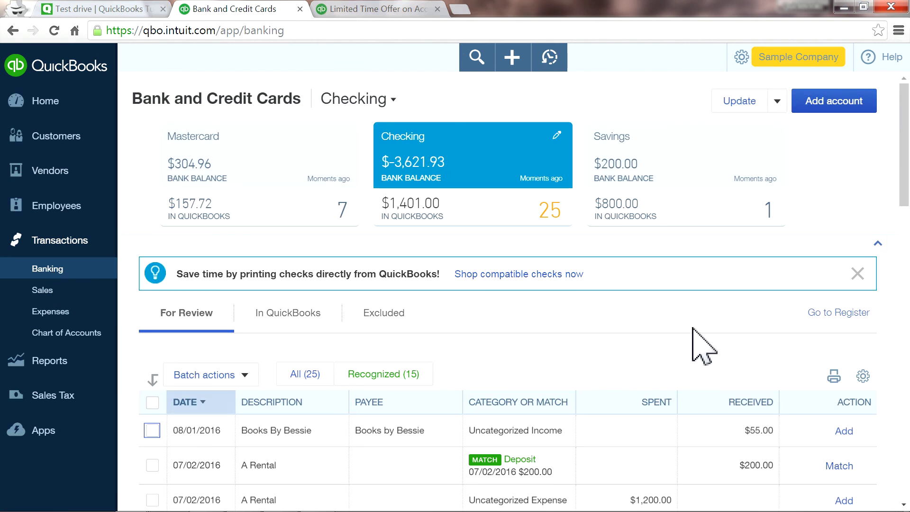
{"action": "scroll", "coordinate": [683, 351], "scroll_direction": "down", "scroll_amount": 2}
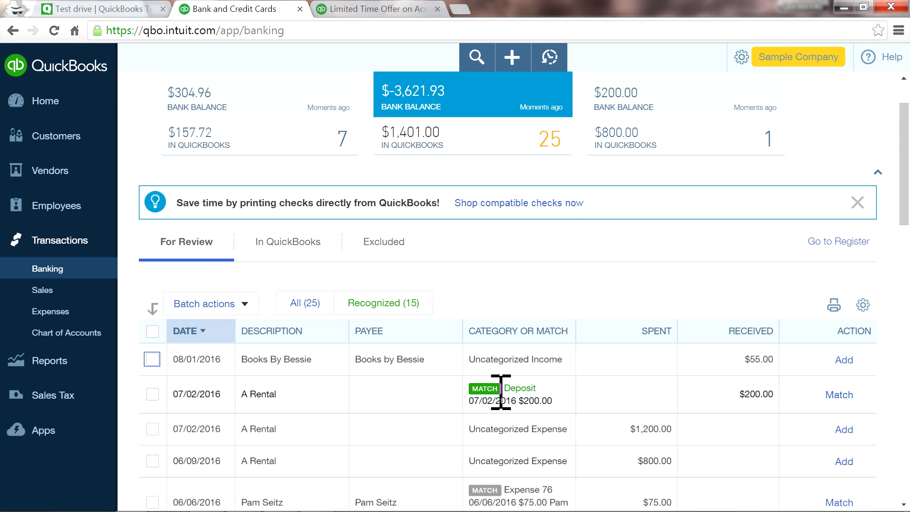
{"action": "left_click", "coordinate": [838, 395]}
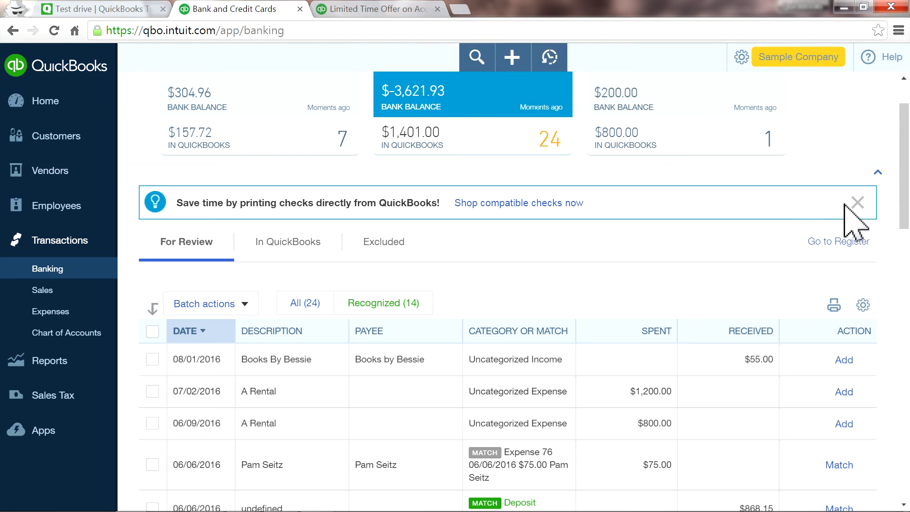
- Switch to the open NewQBO Test Drive page and look over its tutorial index and introduction
{"action": "left_click", "coordinate": [64, 9]}
{"action": "scroll", "coordinate": [217, 199], "scroll_direction": "up", "scroll_amount": 12}
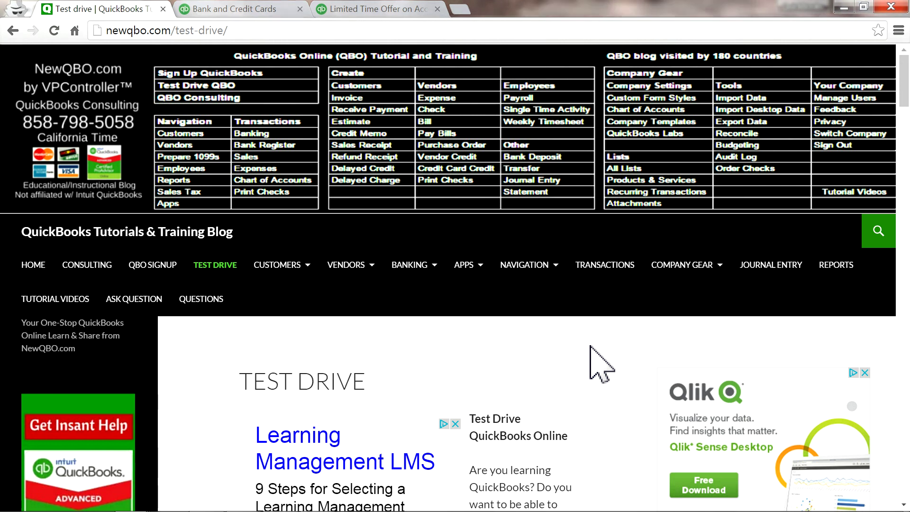
{"action": "scroll", "coordinate": [604, 351], "scroll_direction": "down", "scroll_amount": 1}
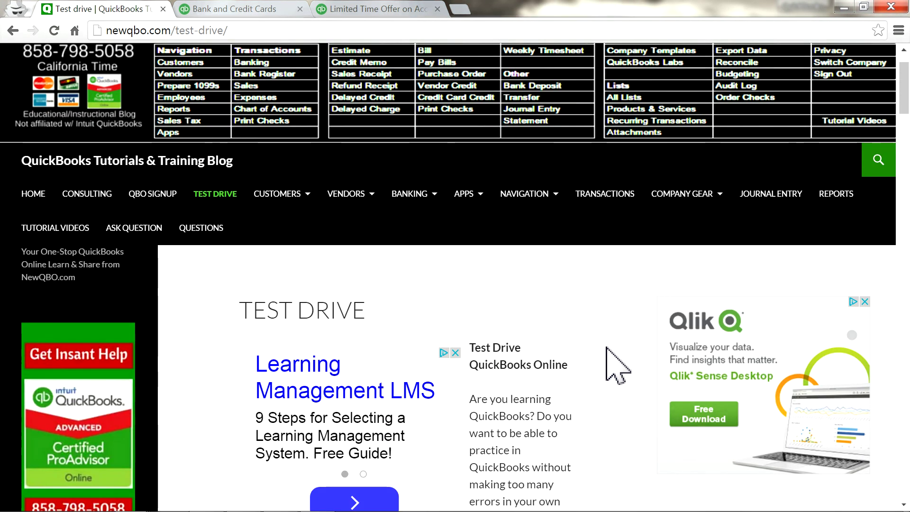
{"action": "scroll", "coordinate": [618, 365], "scroll_direction": "down", "scroll_amount": 1}
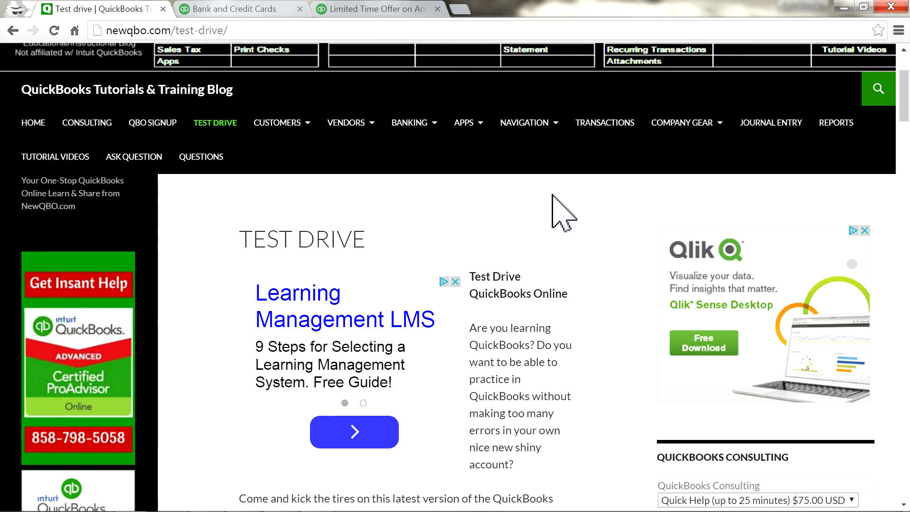
{"action": "scroll", "coordinate": [540, 204], "scroll_direction": "up", "scroll_amount": 3}
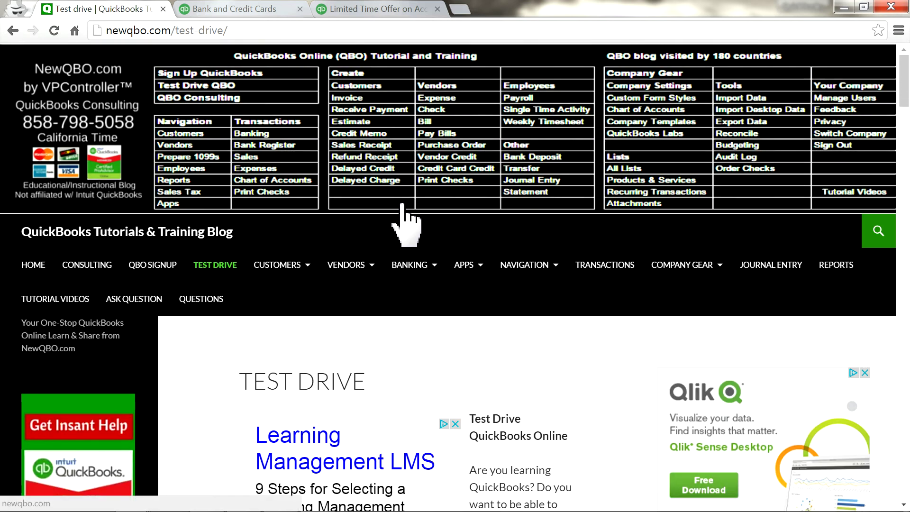